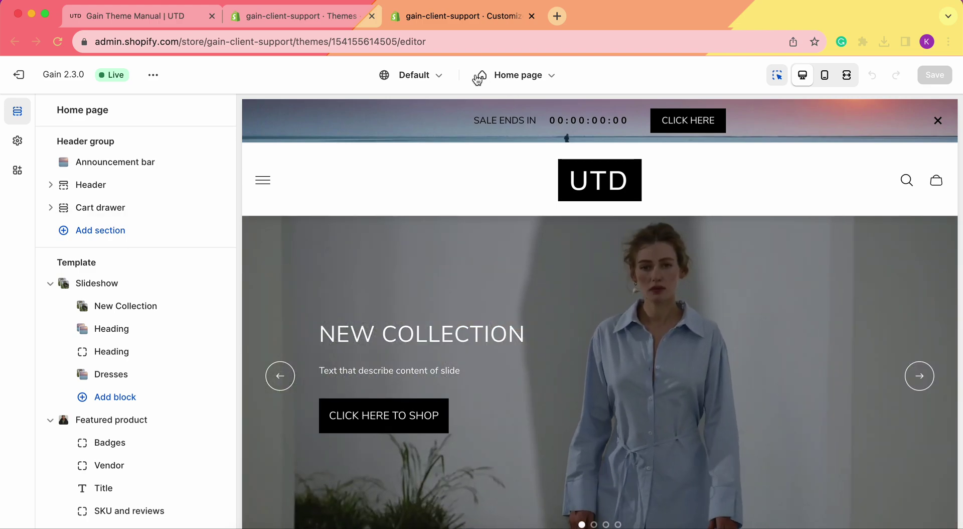
Add a Shop by brand section at the end of the home page template and open its settings.
left_click(548, 76)
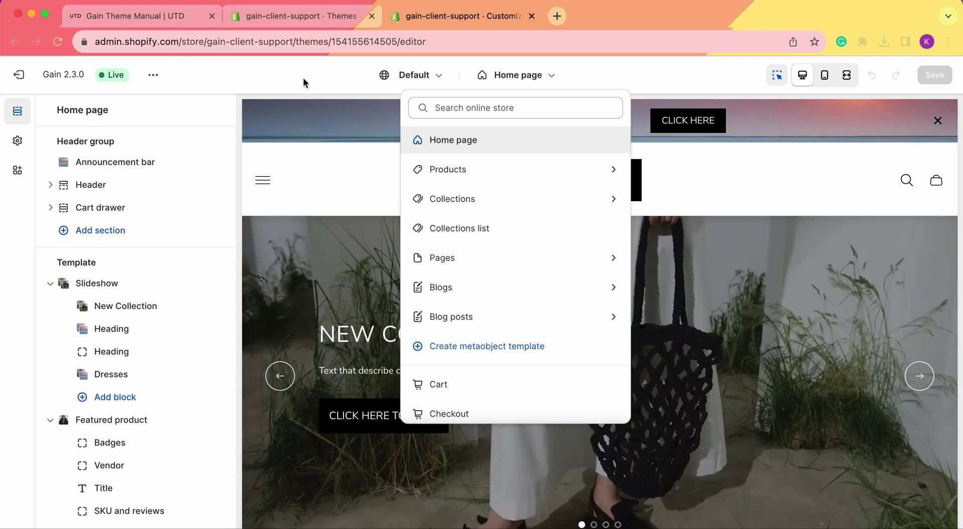
left_click(303, 77)
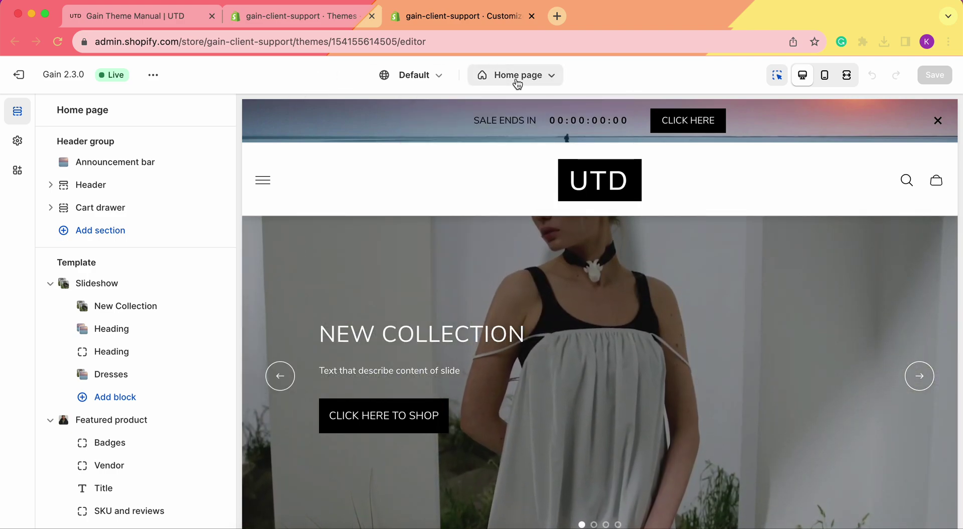
scroll(111, 449, "down", 3)
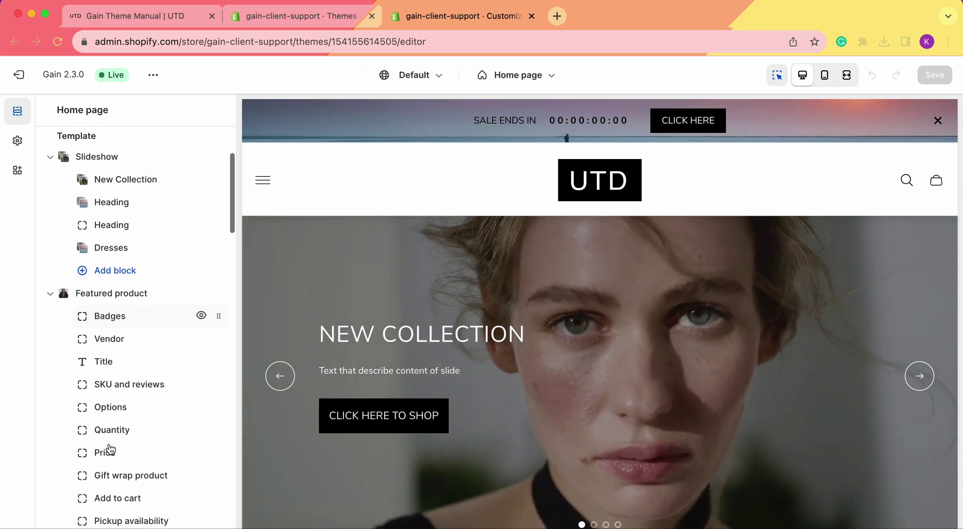
scroll(110, 449, "down", 18)
scroll(110, 448, "down", 15)
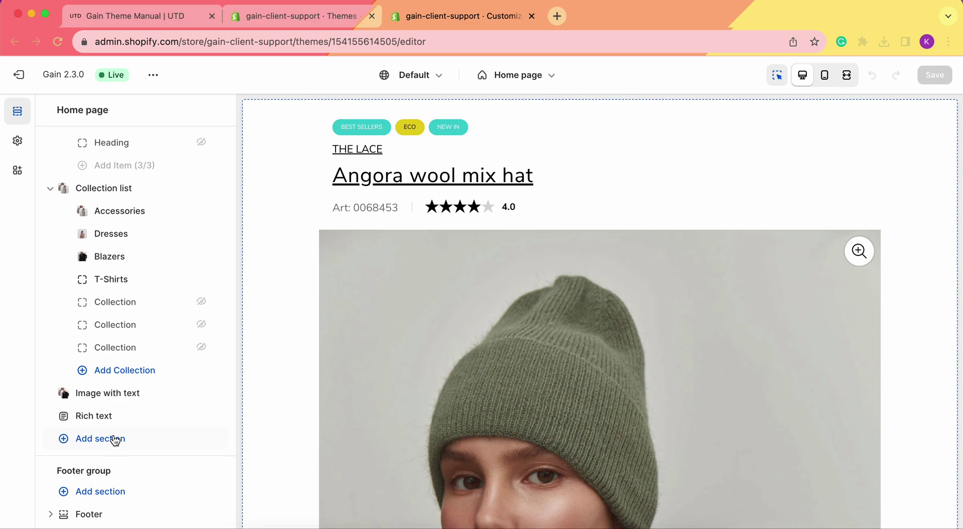
left_click(115, 439)
type("shop")
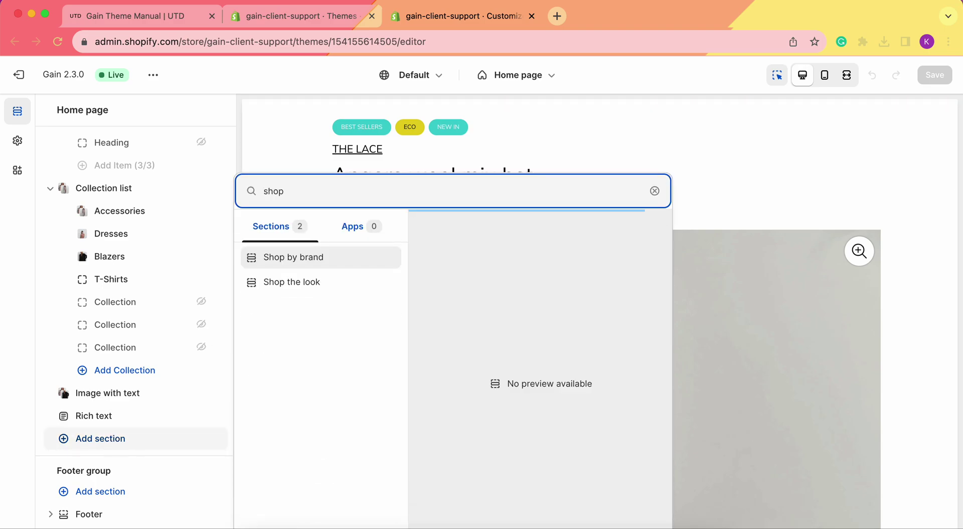
left_click(345, 260)
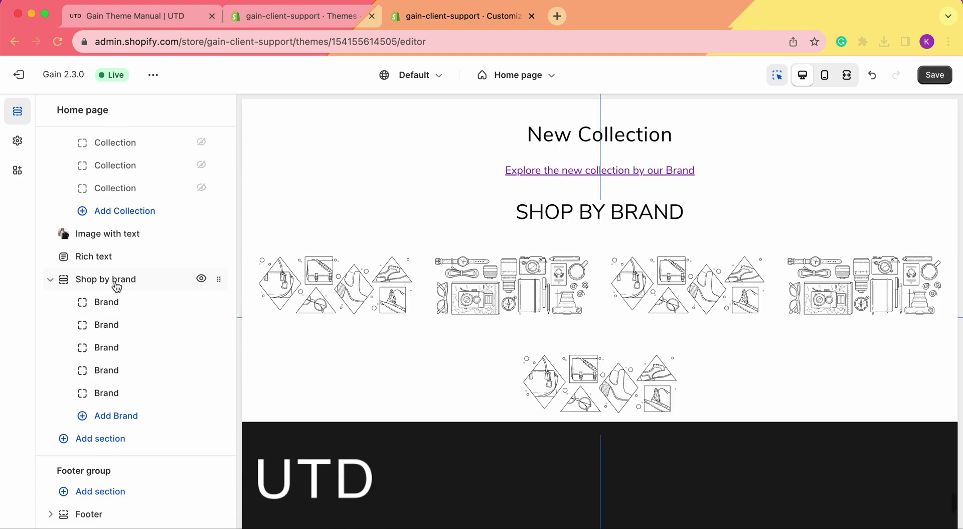
left_click(103, 284)
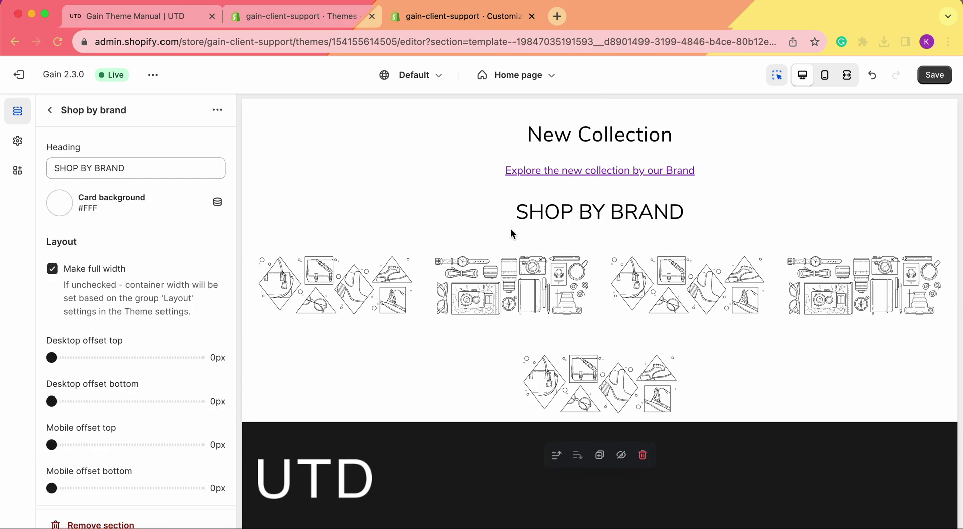
Change the section's heading to "Shop by Collection".
triple_click(147, 167)
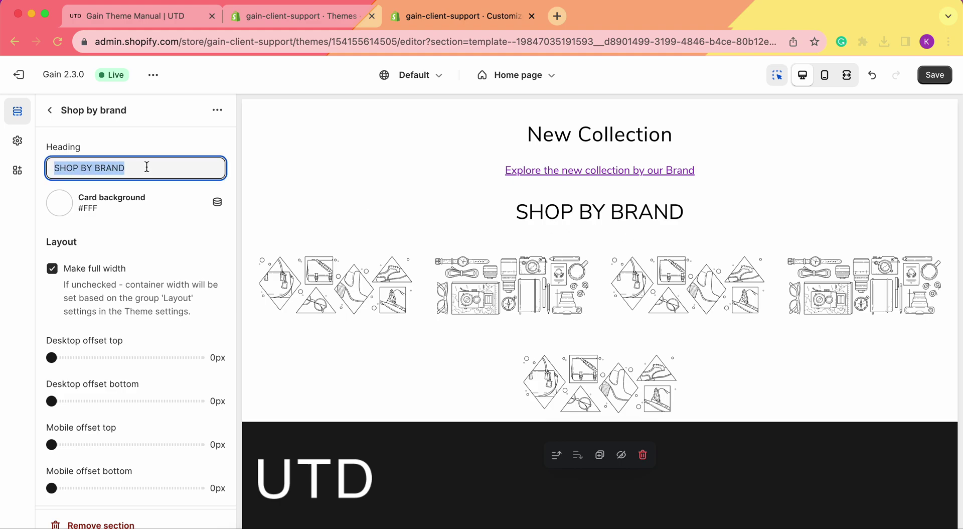
key("BackSpace")
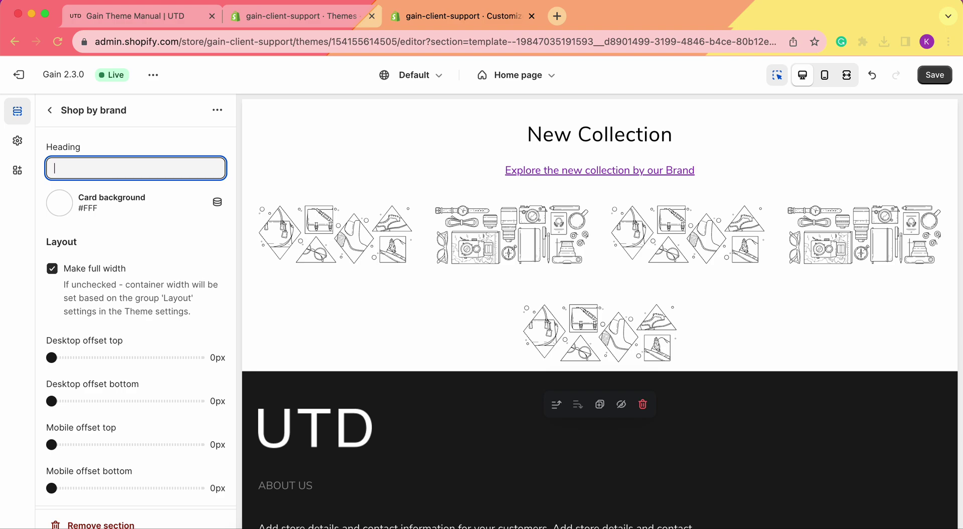
type("by Collection")
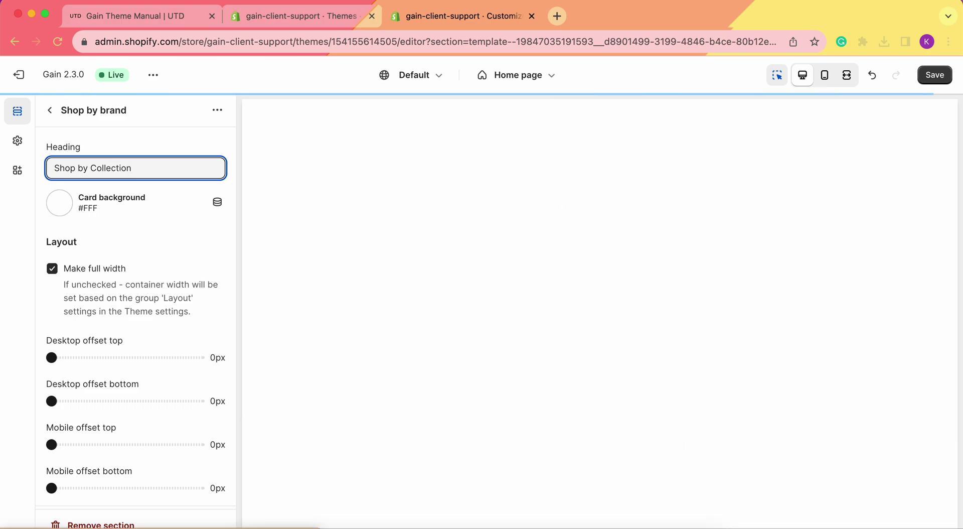
Clear the section's heading and replace it with "Shop by brand".
key("super+a")
key("BackSpace")
left_click(21, 256)
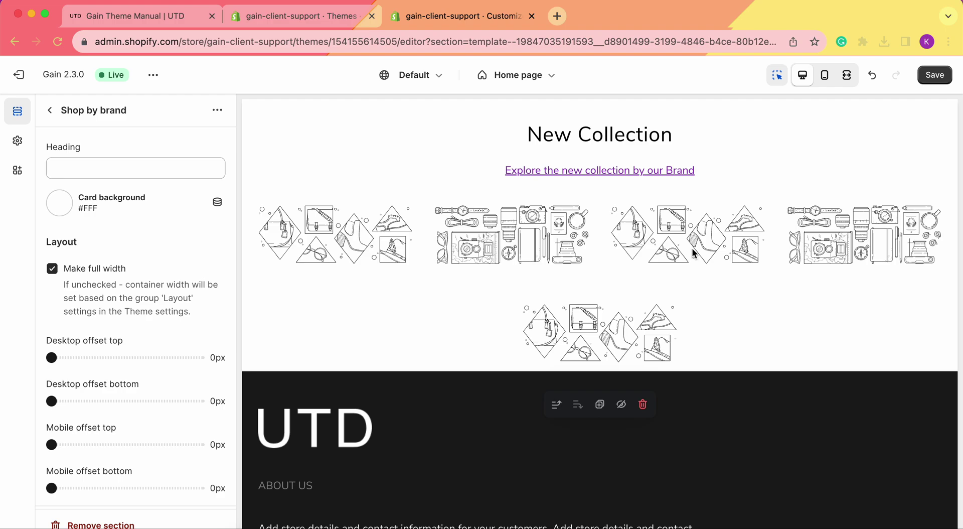
left_click(138, 168)
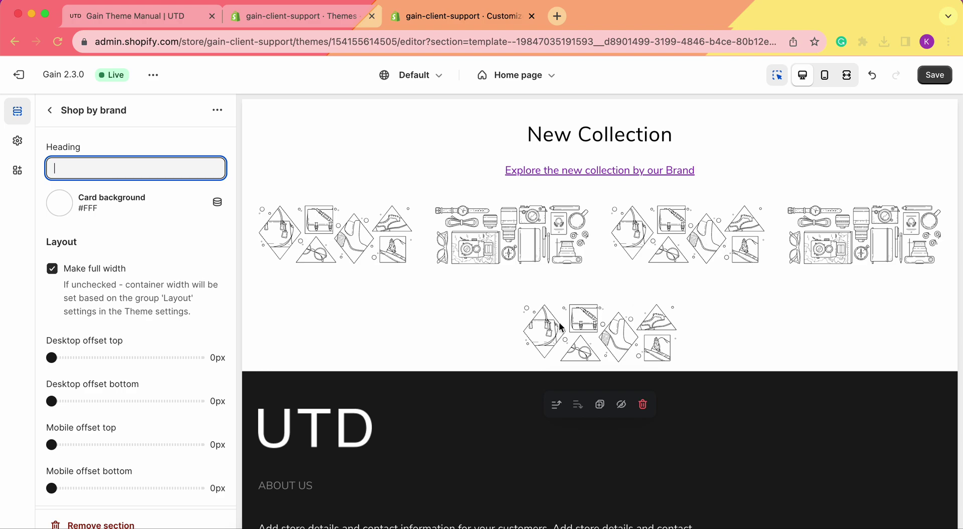
type("Shop by brand")
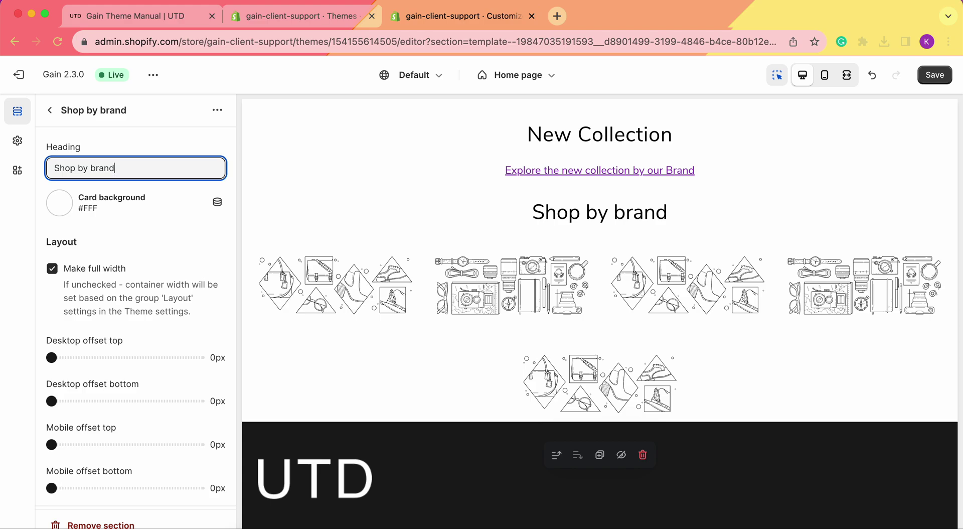
Set the section's card background to the light pink swatch #E9D0E0.
left_click(58, 206)
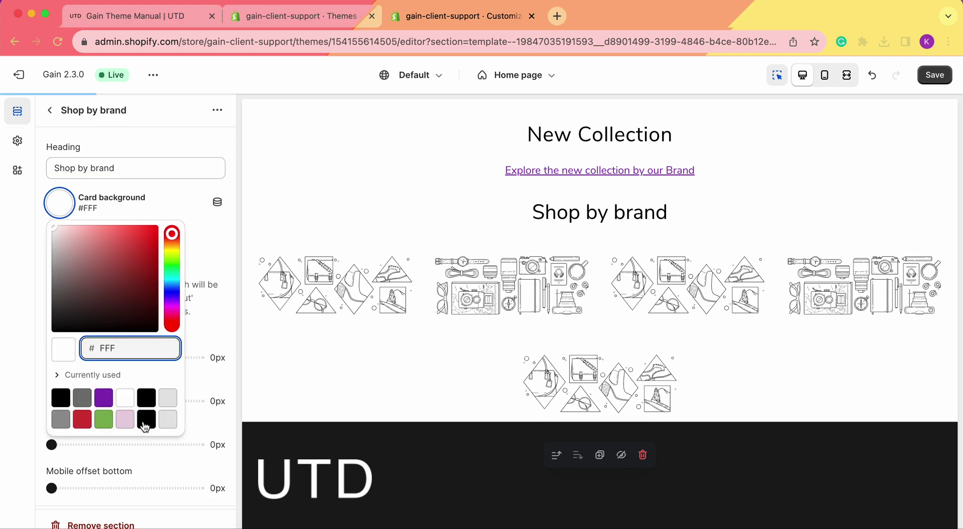
left_click(125, 421)
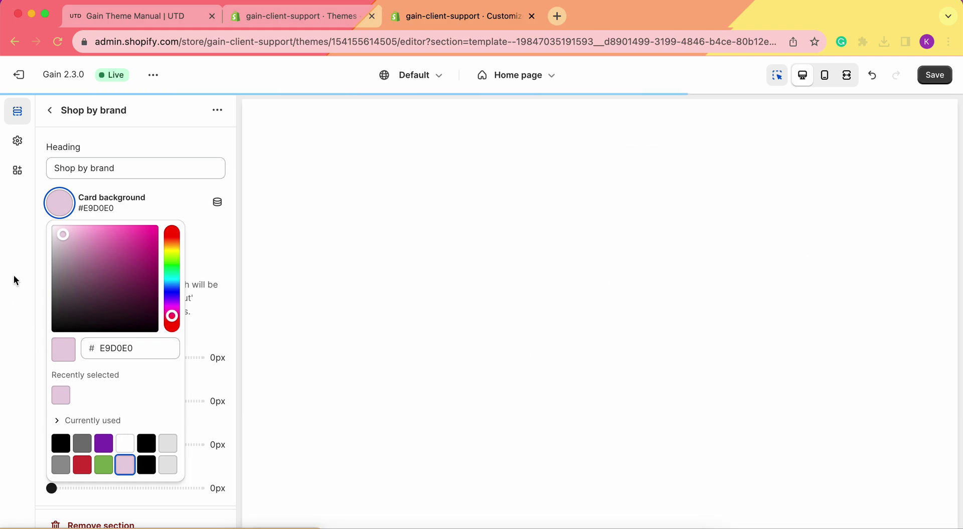
left_click(14, 275)
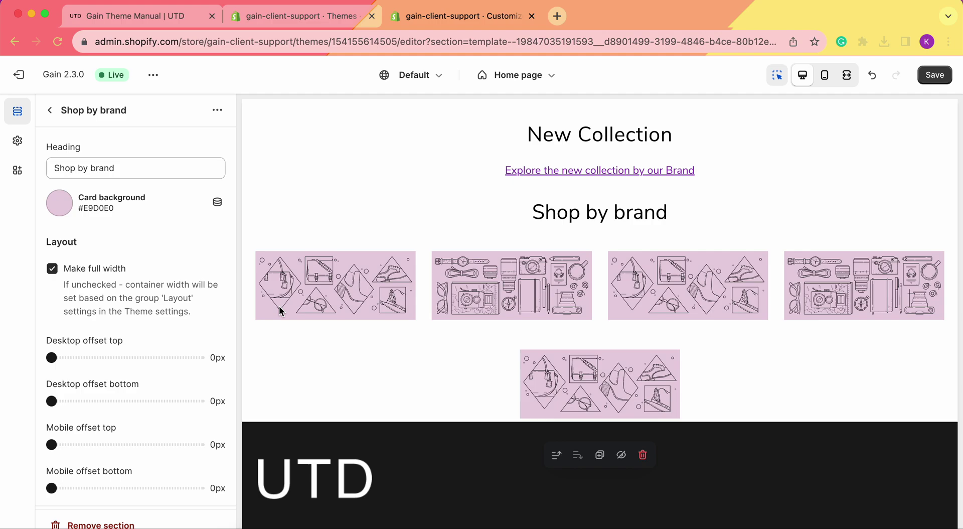
Set the section's card background to white, #FFFFFF.
left_click(62, 201)
left_click(146, 442)
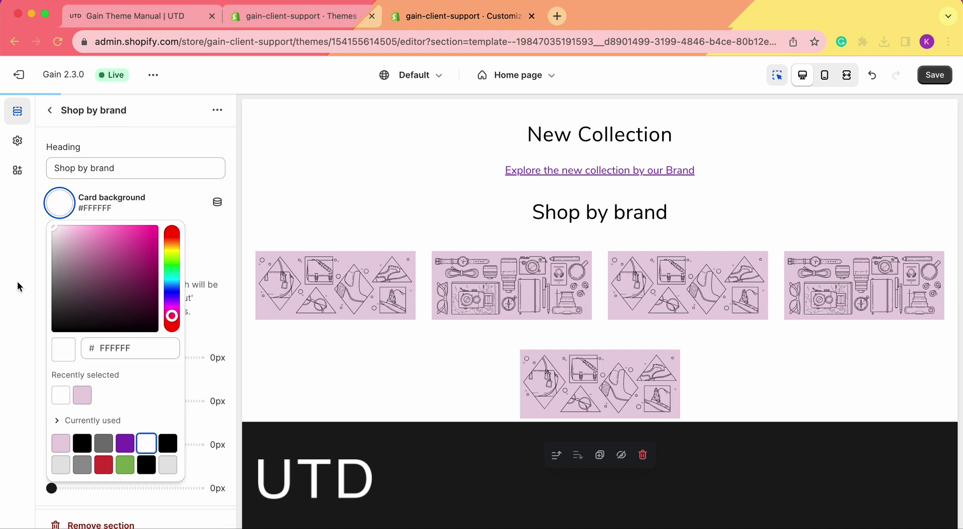
left_click(20, 276)
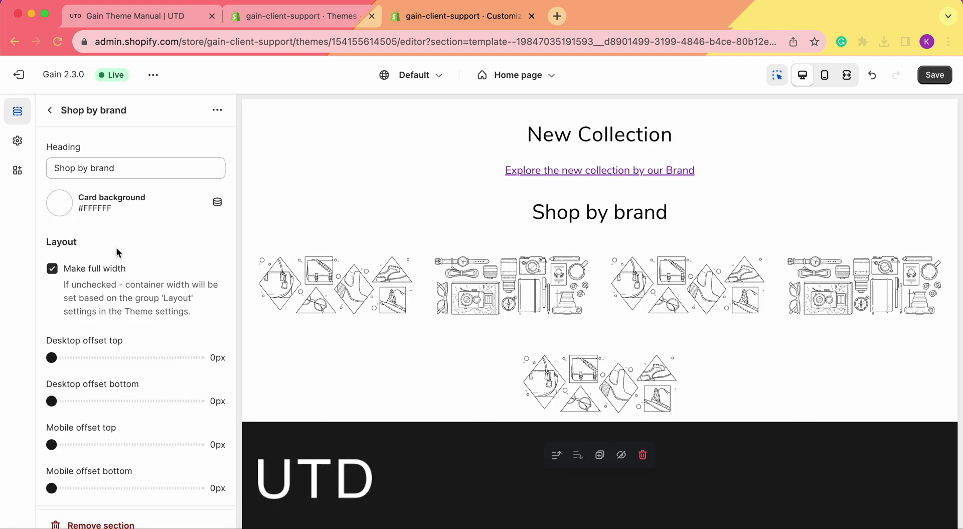
Examine the available container widths in the Layout group of the theme settings.
scroll(67, 261, "down", 1)
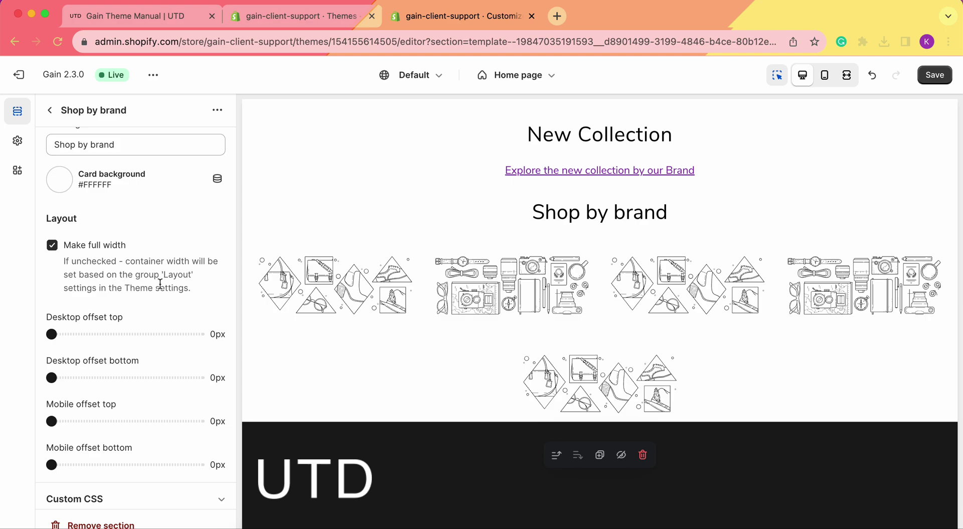
left_click(18, 142)
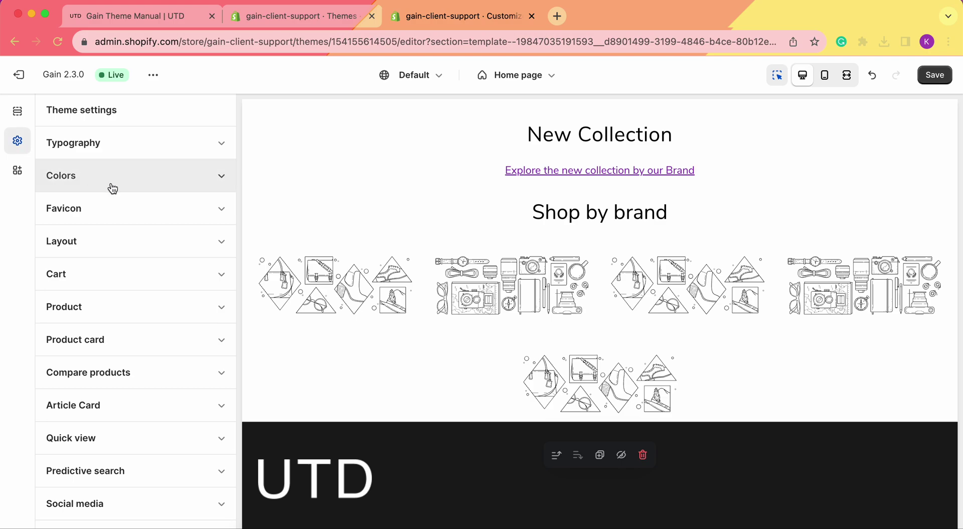
left_click(105, 243)
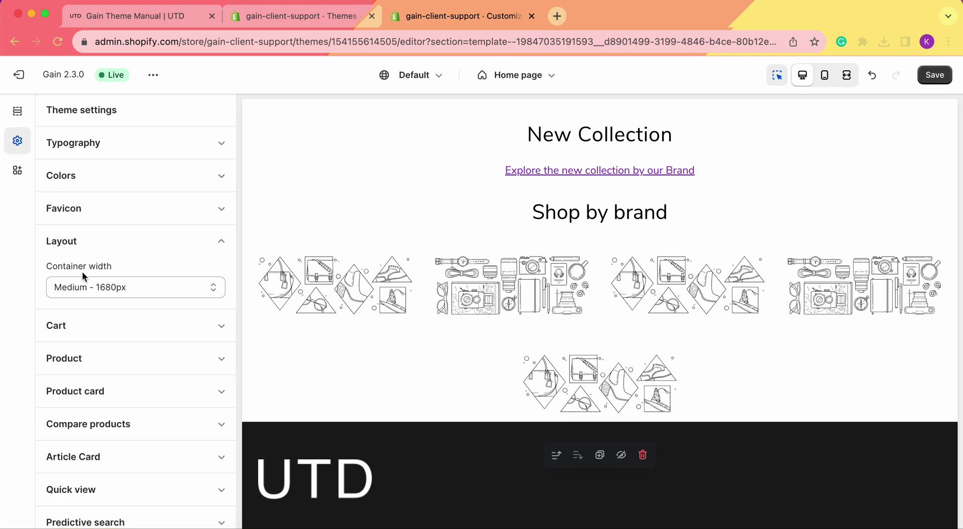
left_click(126, 291)
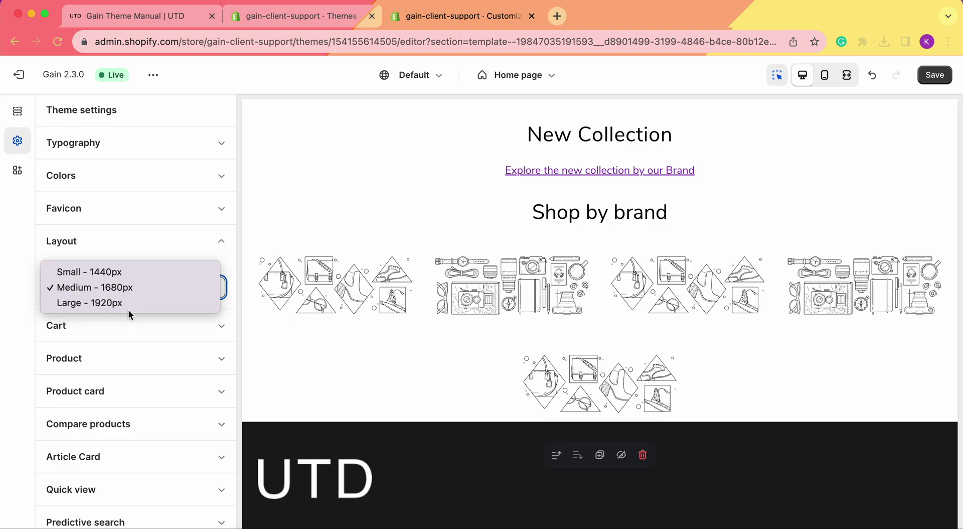
left_click(8, 241)
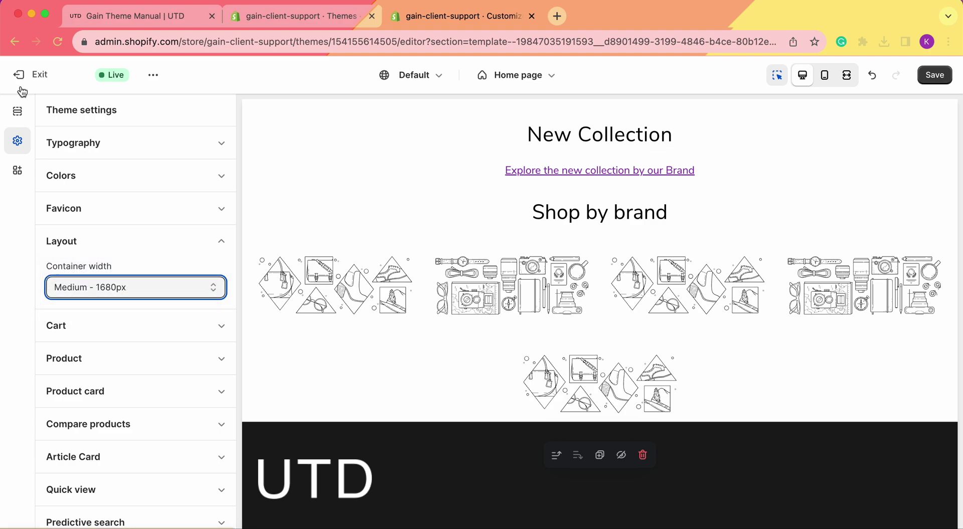
Return to the Shop by brand section's settings and switch Make full width off and back on.
left_click(17, 111)
left_click(52, 270)
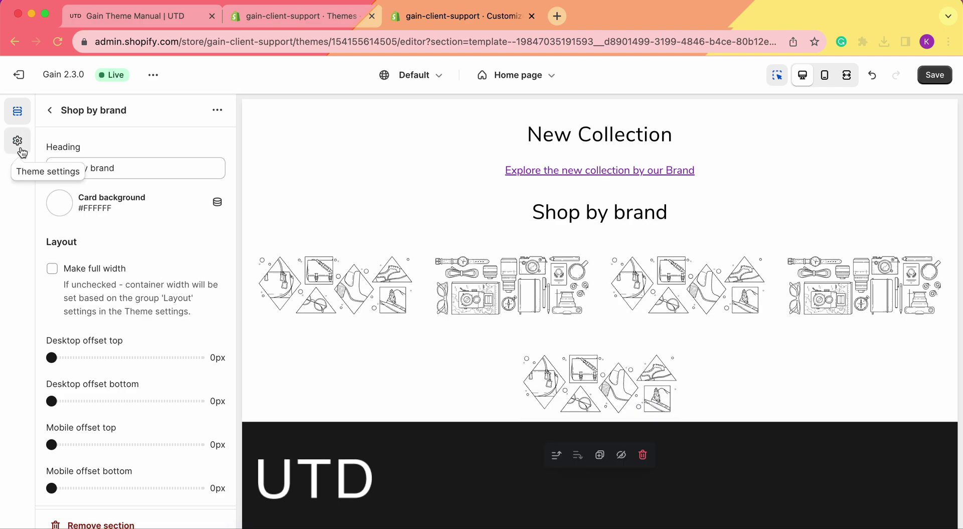
left_click(52, 269)
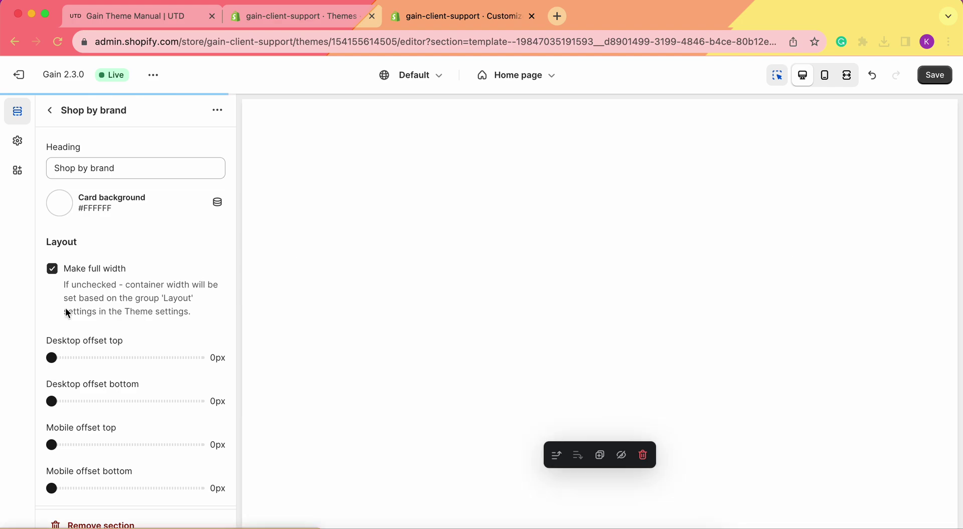
Set the section's desktop offset top to 28px and desktop offset bottom to 29px.
scroll(133, 348, "down", 1)
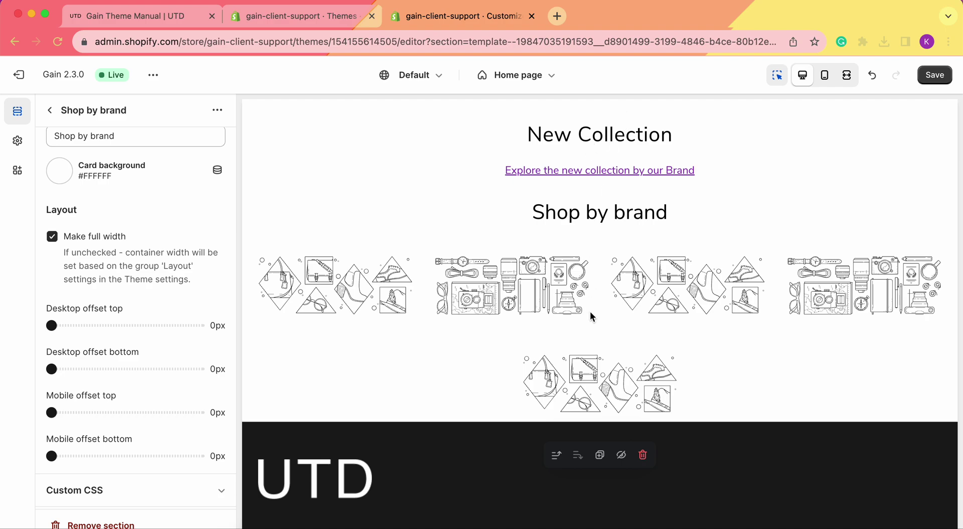
left_click_drag(52, 325, 91, 325)
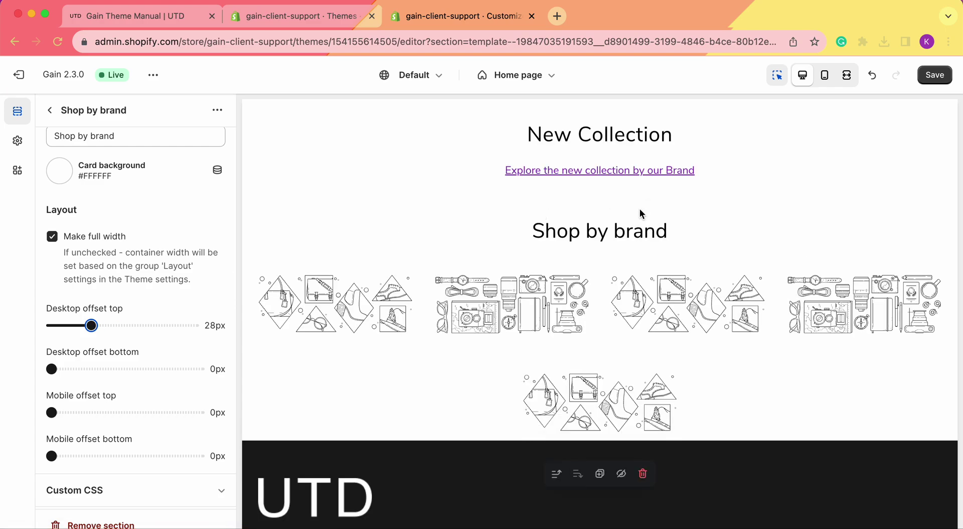
left_click_drag(51, 369, 93, 369)
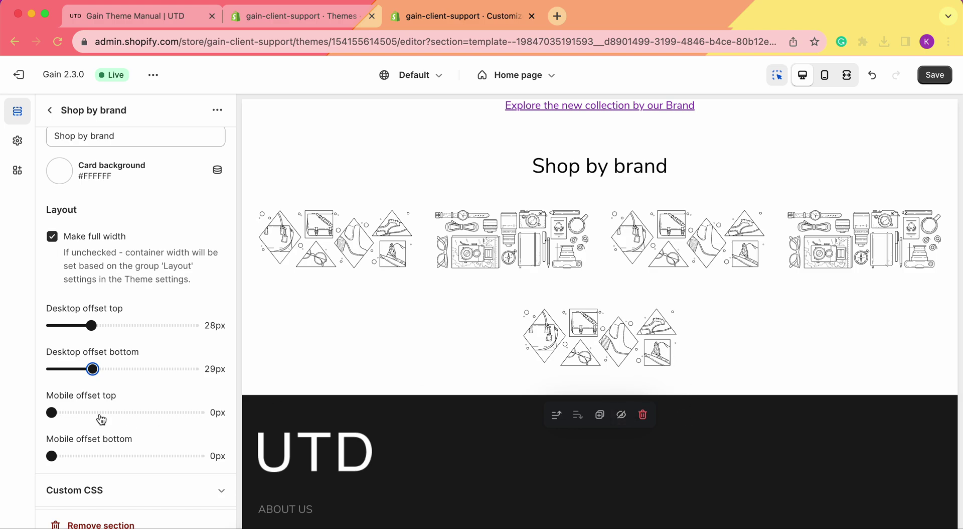
scroll(88, 382, "down", 1)
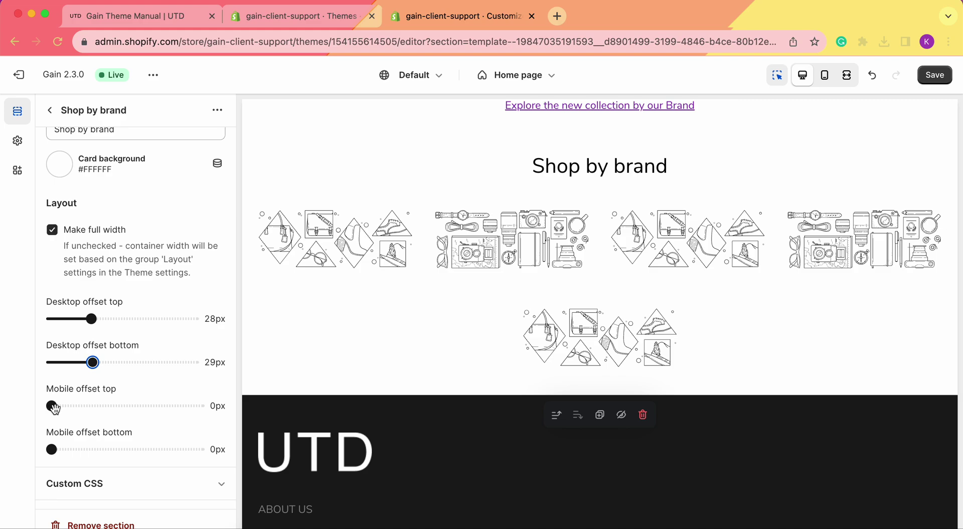
scroll(147, 424, "down", 1)
scroll(146, 424, "up", 3)
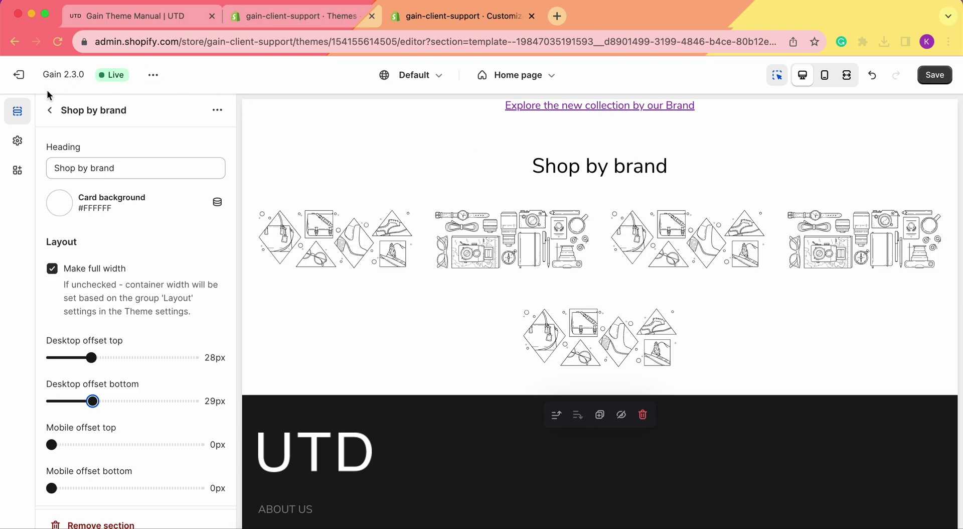
Add another Brand block to the Shop by brand section of the home page template.
left_click(50, 110)
scroll(105, 410, "down", 3)
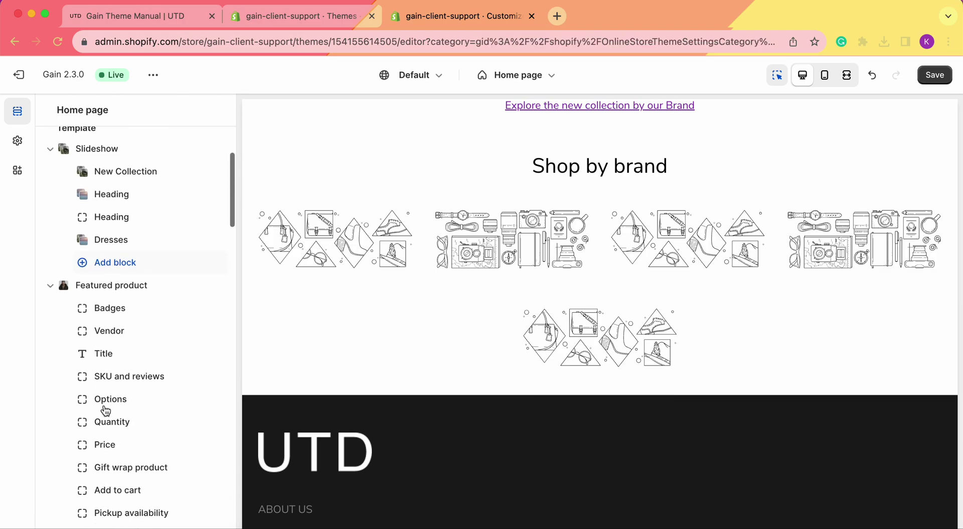
scroll(105, 411, "down", 15)
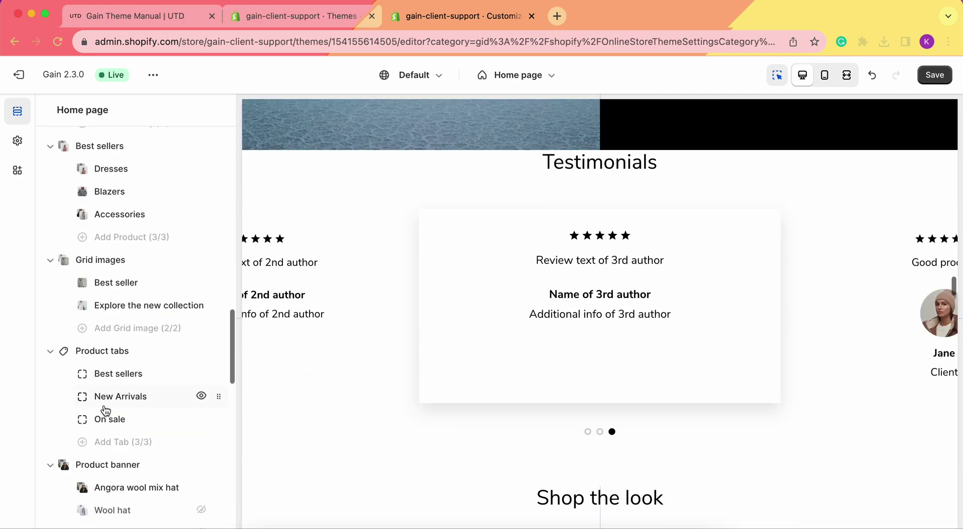
scroll(106, 410, "down", 10)
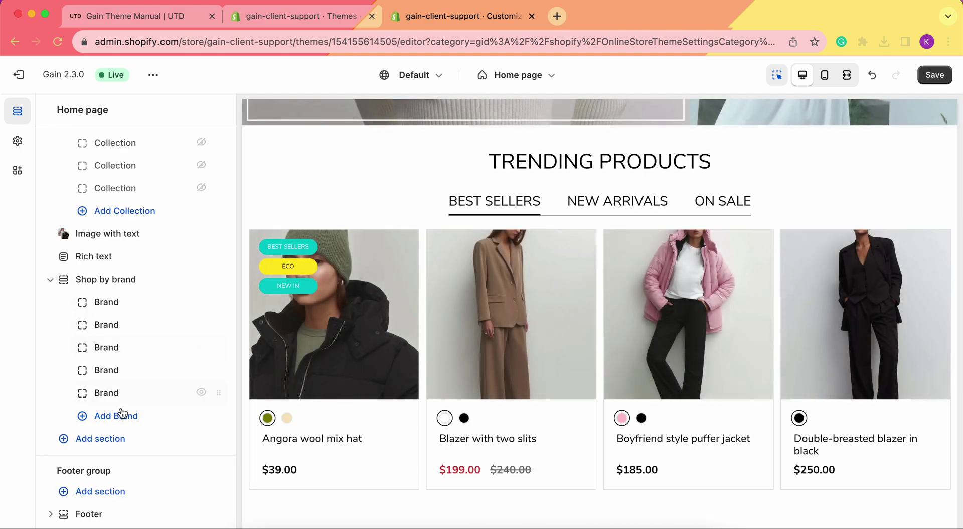
scroll(502, 392, "down", 15)
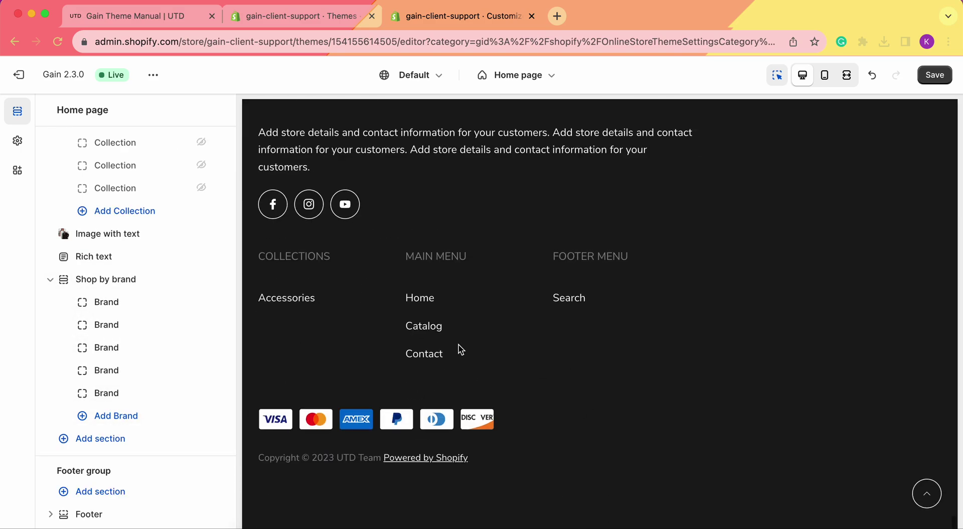
scroll(458, 346, "up", 10)
left_click(135, 414)
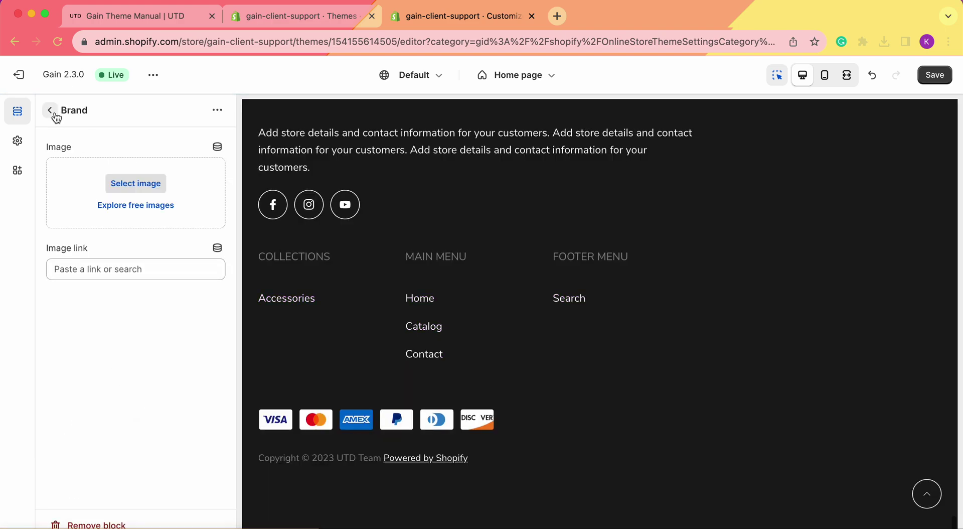
Add a seventh Brand block to the Shop by brand section.
left_click(54, 114)
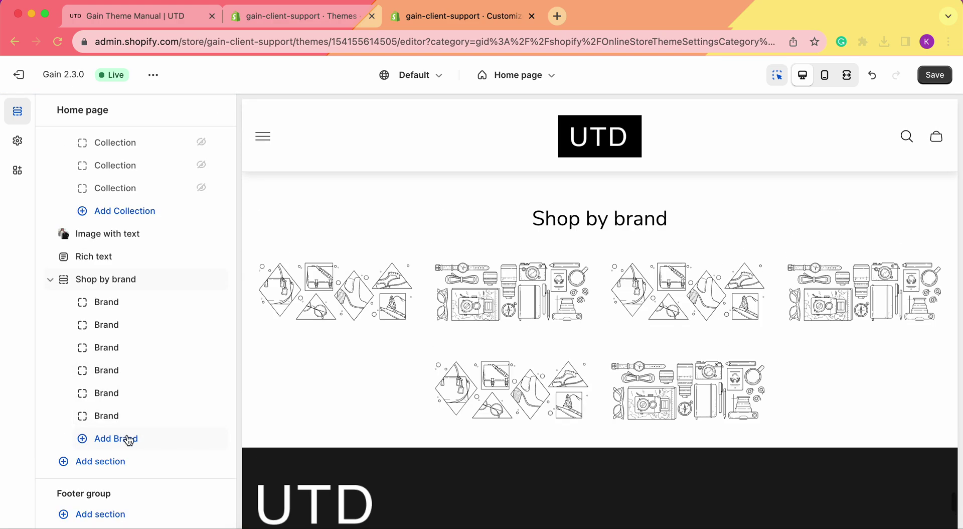
left_click(129, 439)
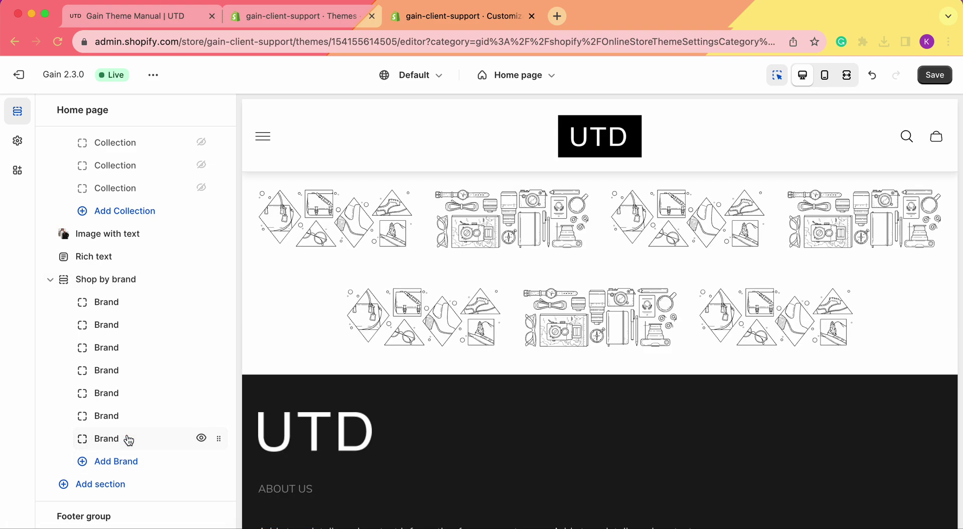
Give the first Brand block the image the-lace-logo-black and link it to the Accessories collection.
left_click(108, 304)
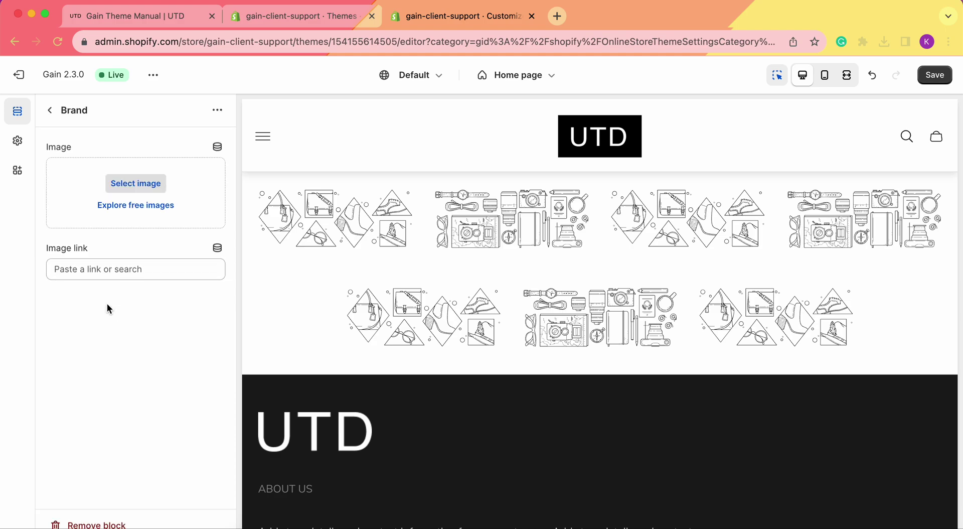
left_click(141, 192)
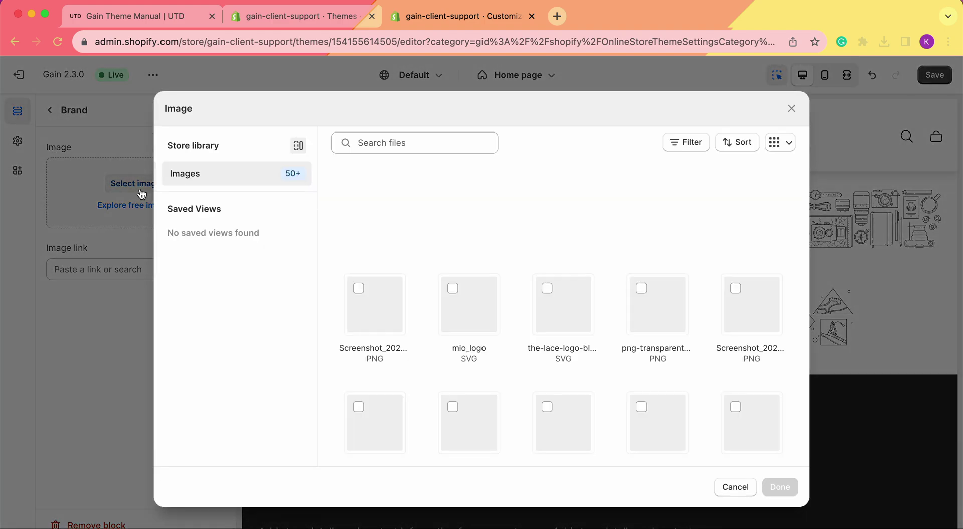
left_click(556, 286)
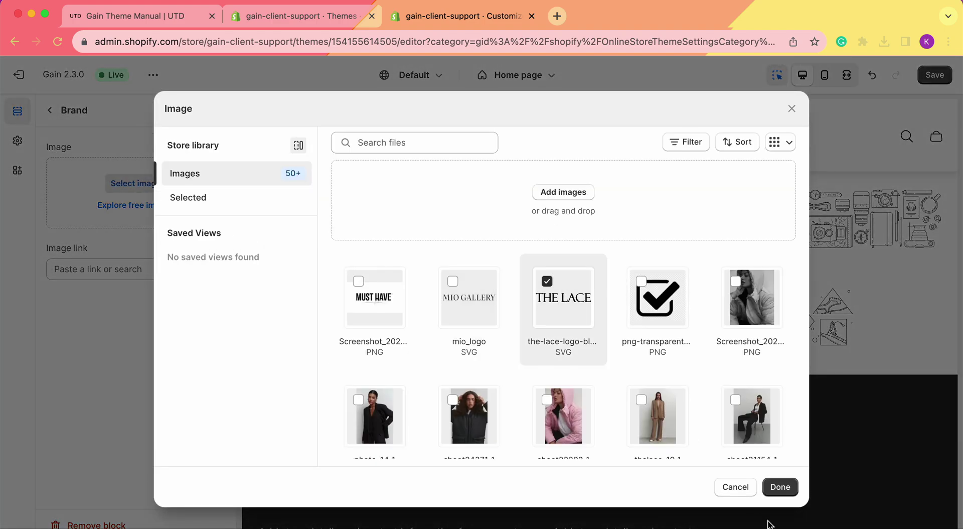
left_click(780, 487)
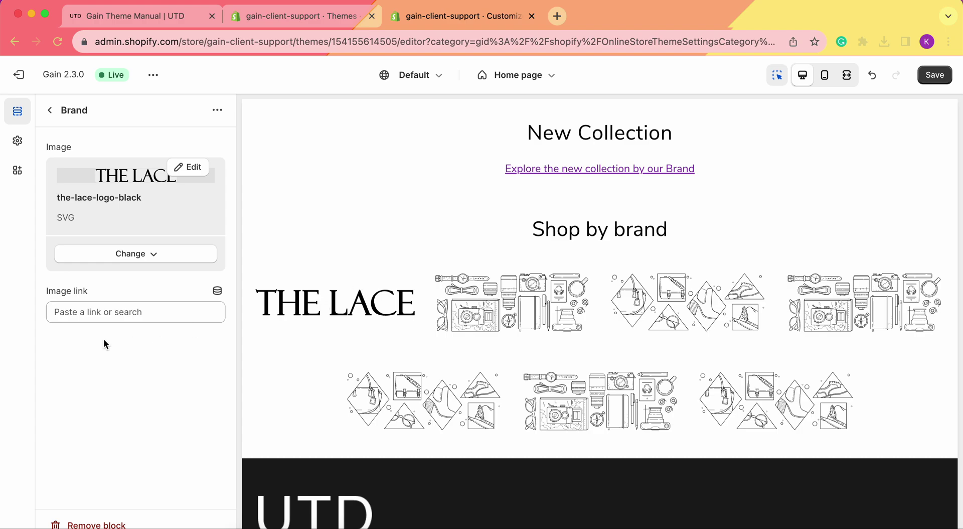
left_click(98, 314)
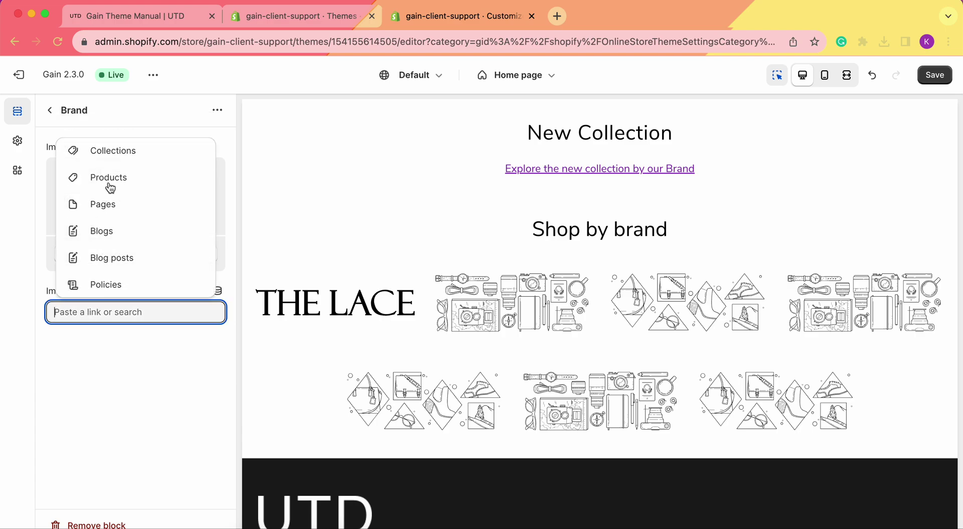
left_click(133, 154)
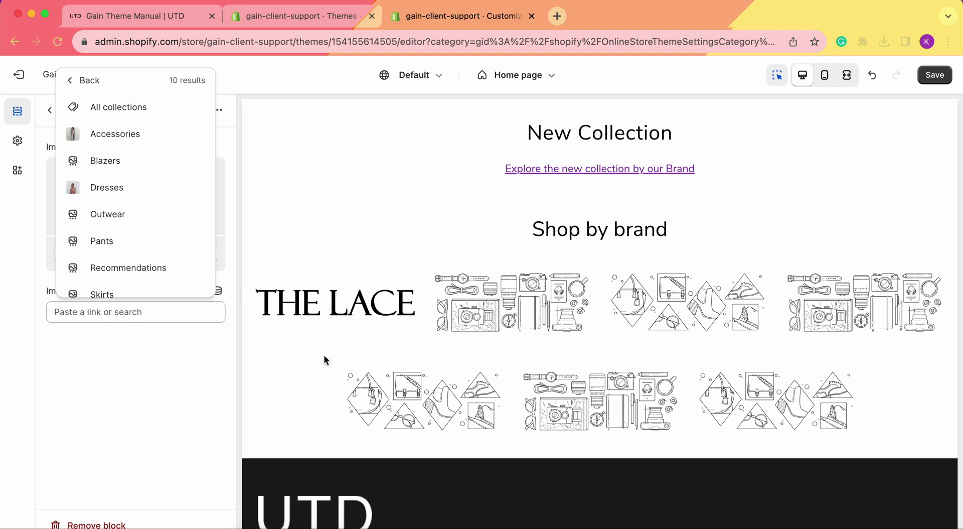
left_click(142, 137)
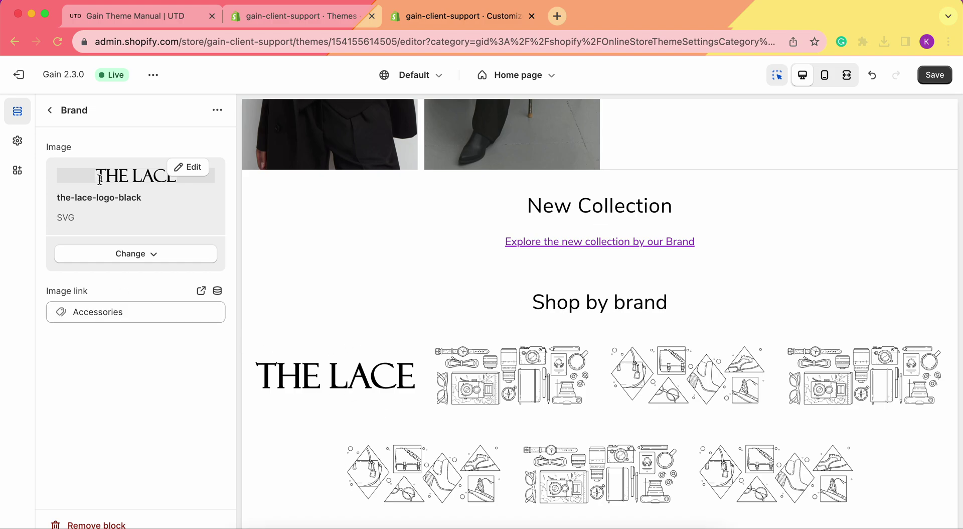
left_click(50, 111)
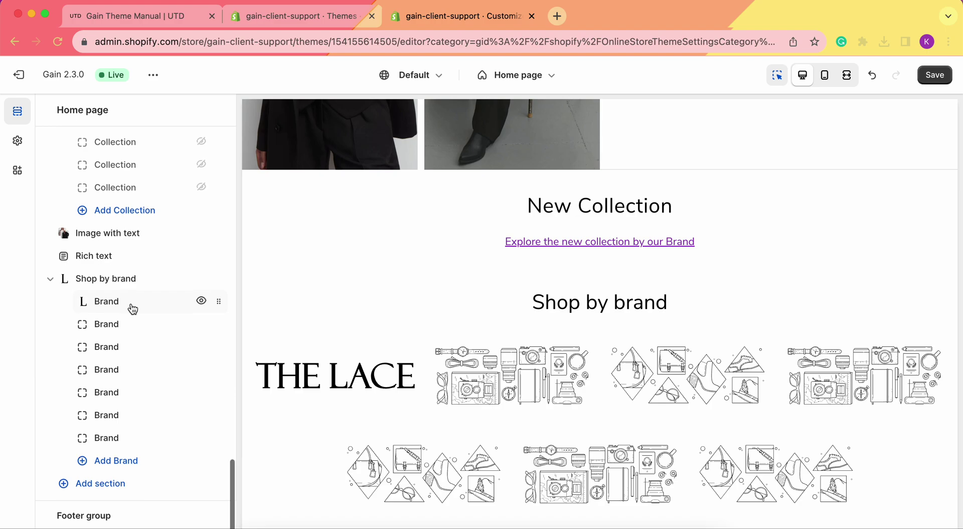
Give the second Brand block the image mio_logo and link it to the Dresses collection.
left_click(115, 310)
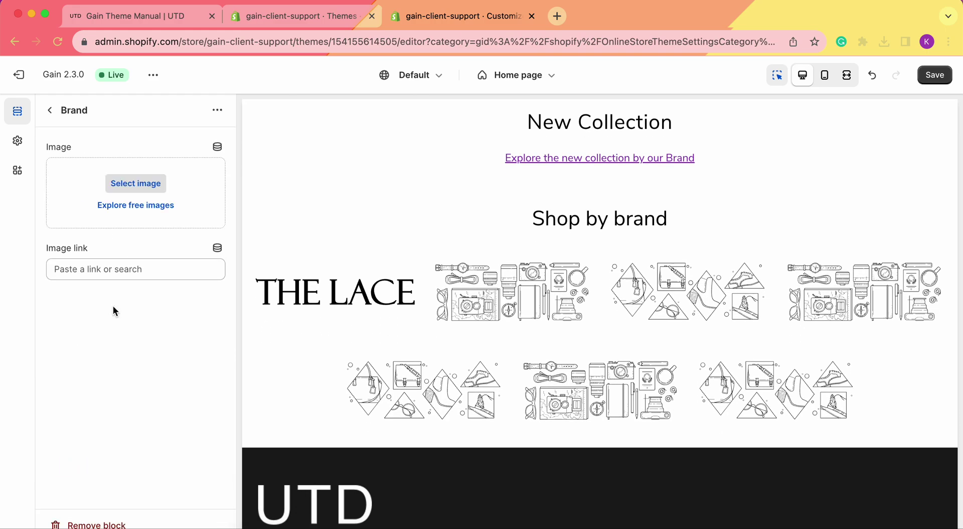
left_click(142, 186)
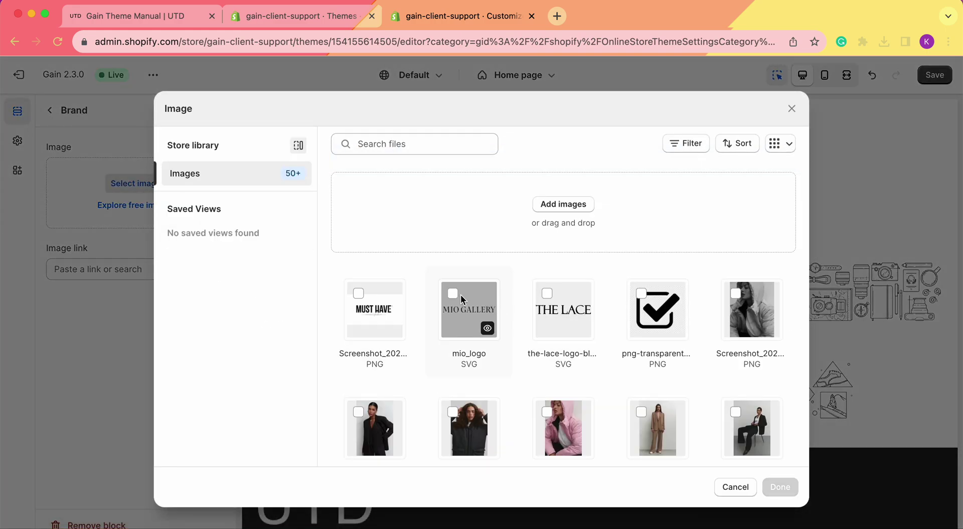
left_click(461, 299)
left_click(781, 487)
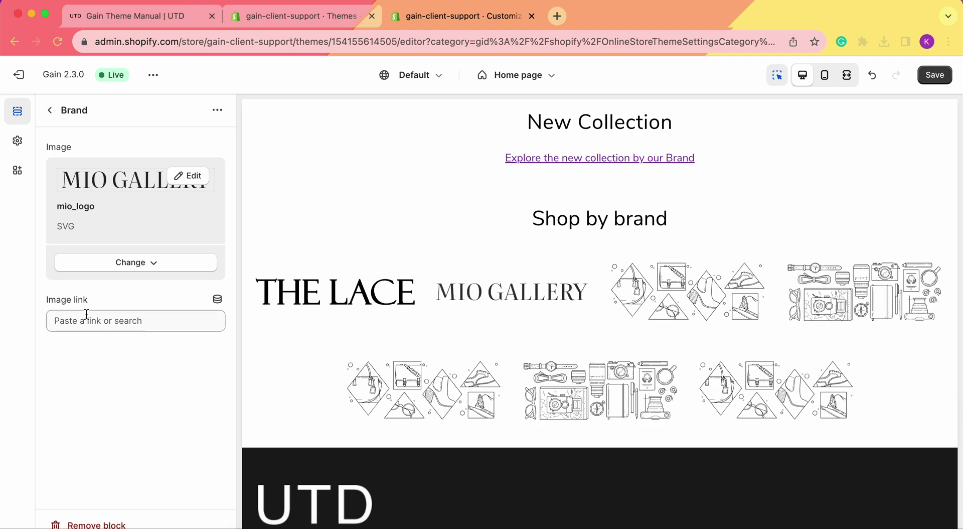
left_click(105, 326)
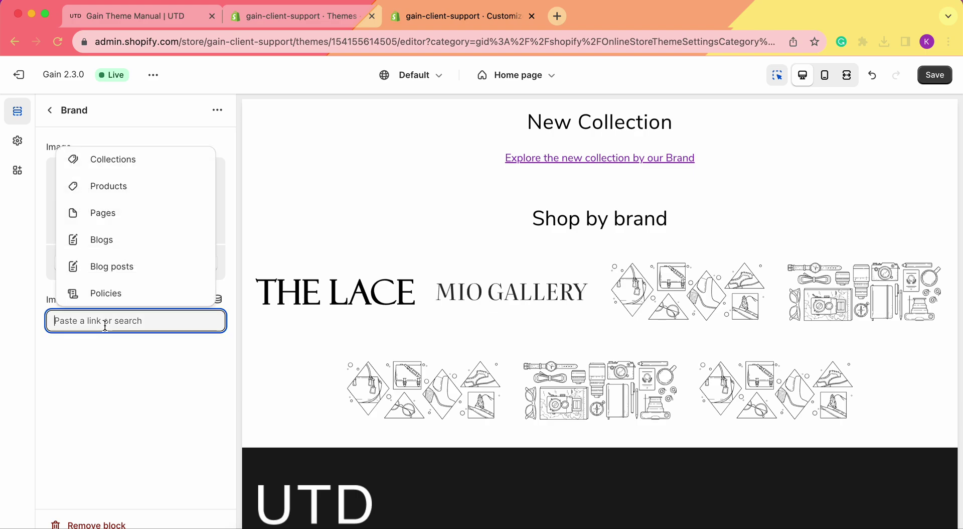
left_click(140, 172)
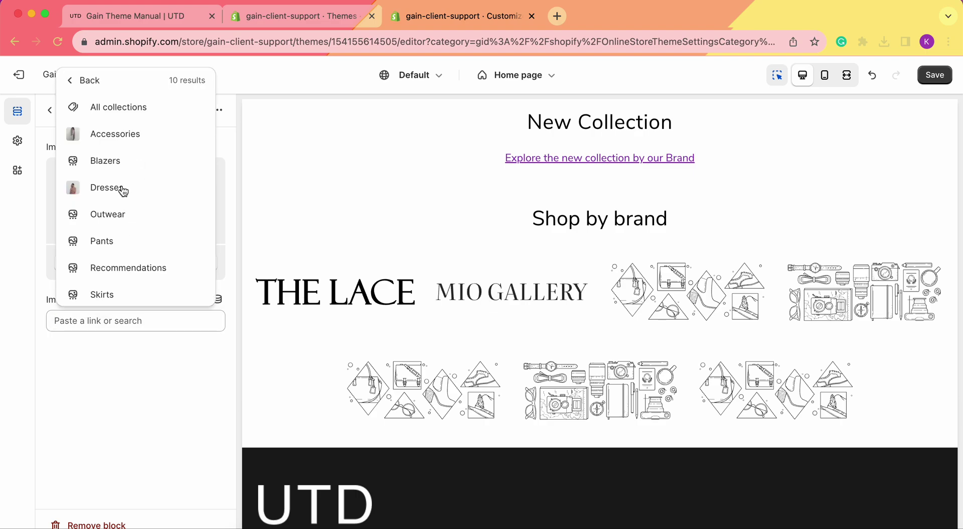
double_click(123, 191)
left_click(86, 366)
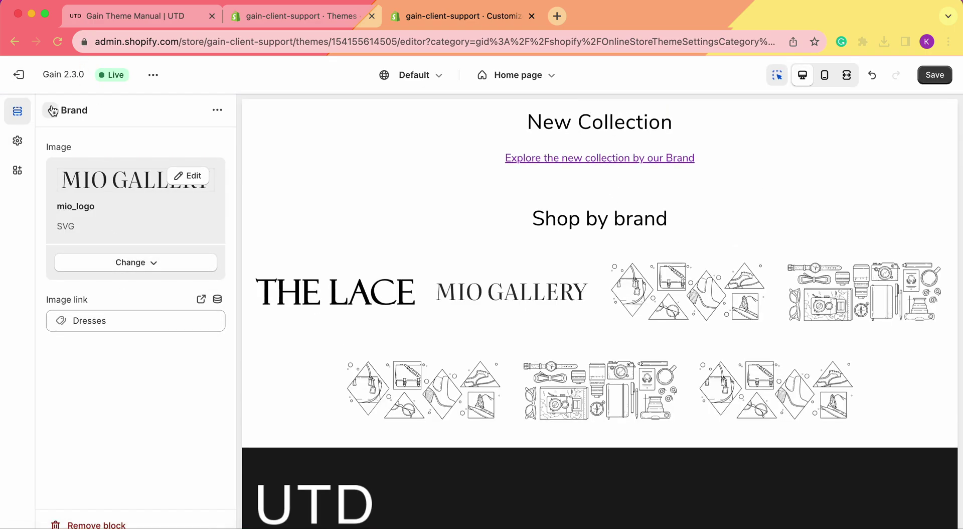
left_click(52, 110)
Give the third Brand block the Must Have logo image Screenshot_2023-08-10_at_13.17.19 and link it to the Outwear collection.
left_click(119, 327)
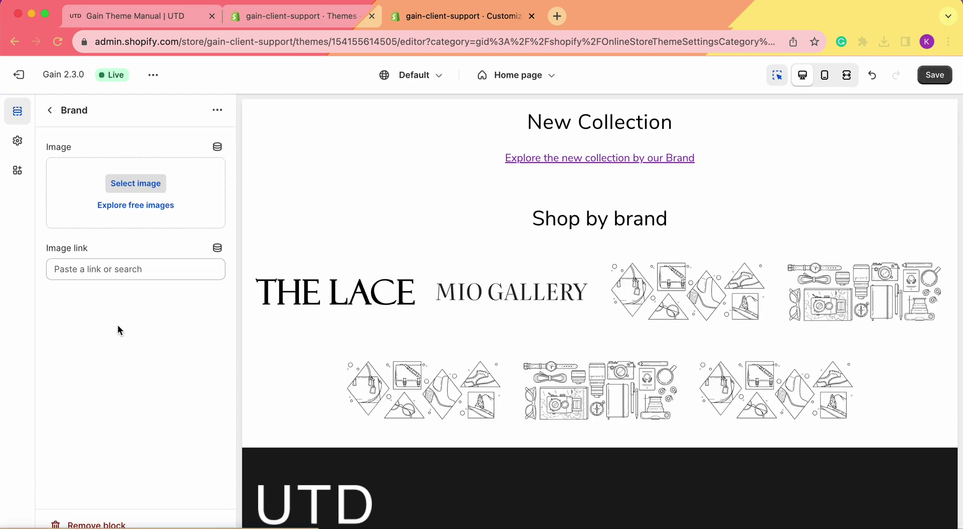
left_click(142, 183)
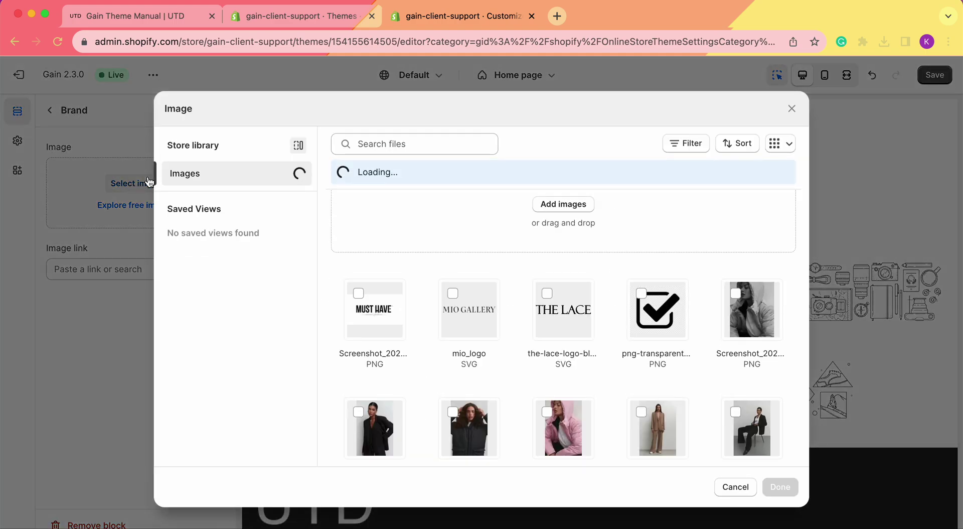
left_click(365, 317)
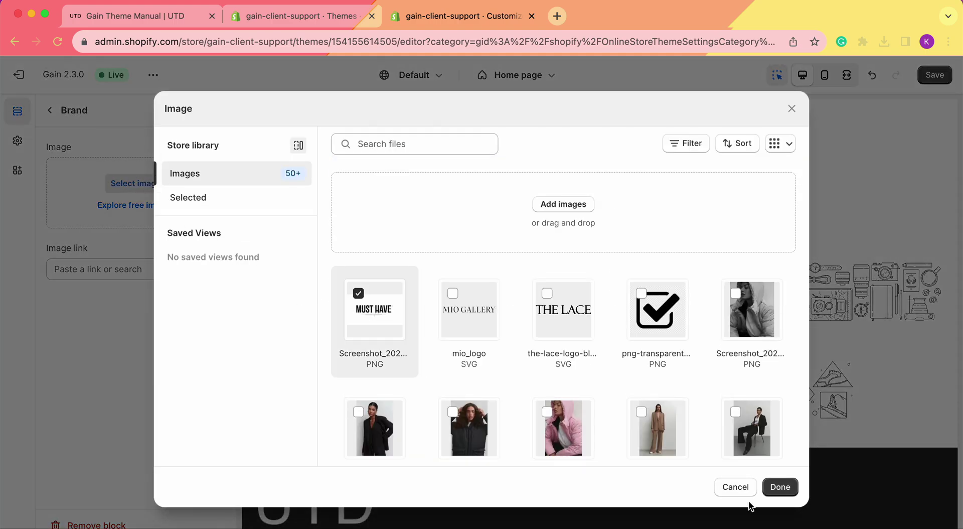
left_click(784, 488)
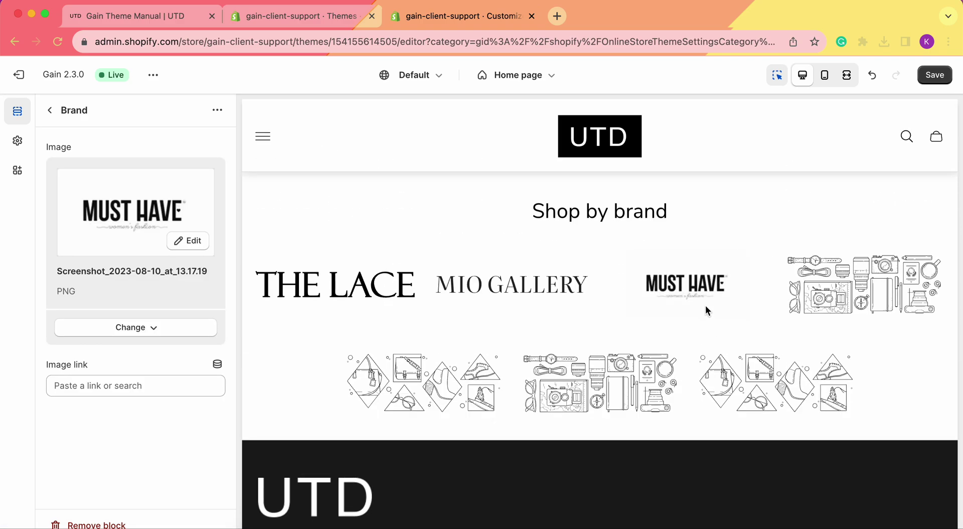
left_click(105, 391)
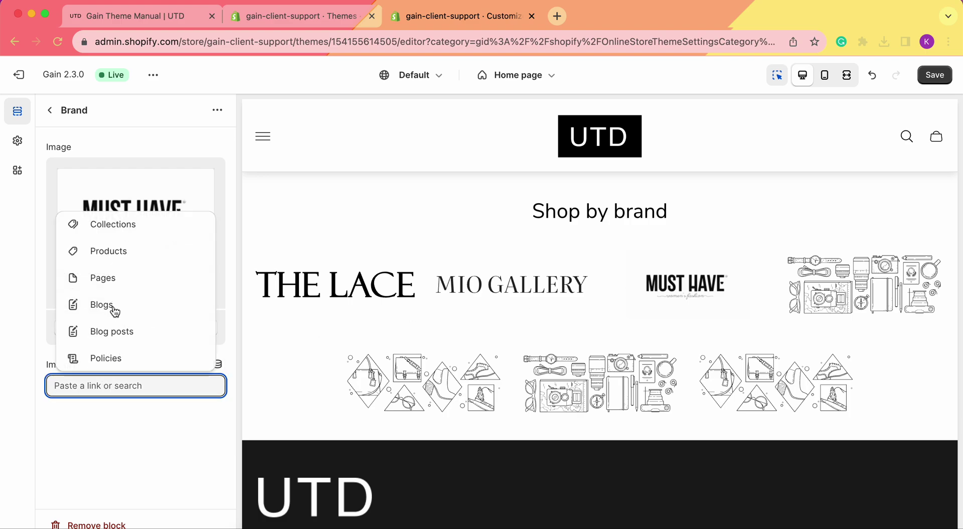
left_click(141, 229)
left_click(139, 221)
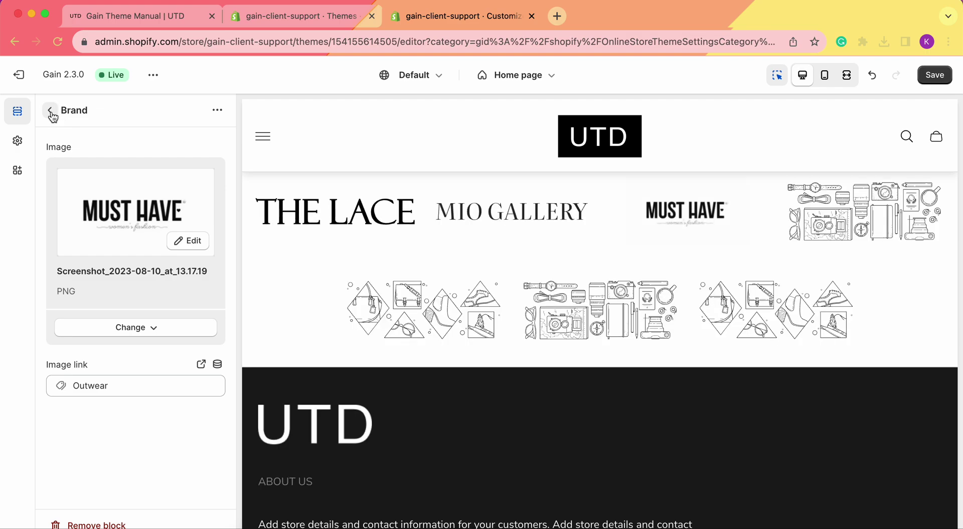
left_click(50, 110)
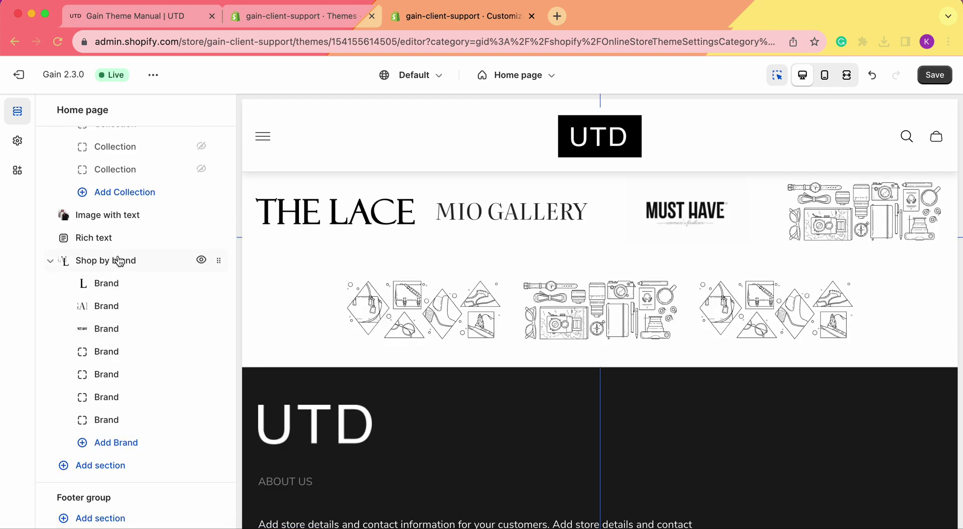
Try the light grey #E6E6E6 as the Shop by brand section's card background, and restore it to white #FFFFFF.
left_click(118, 261)
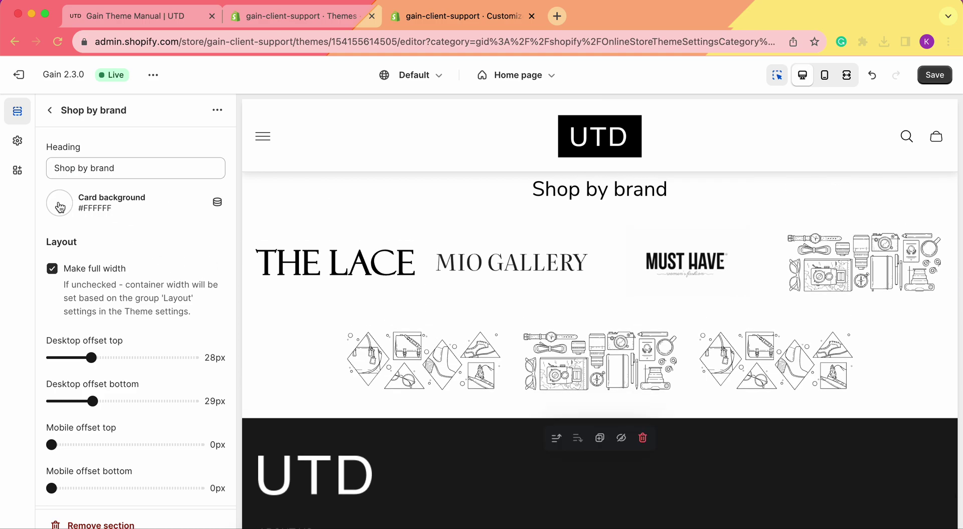
left_click(59, 205)
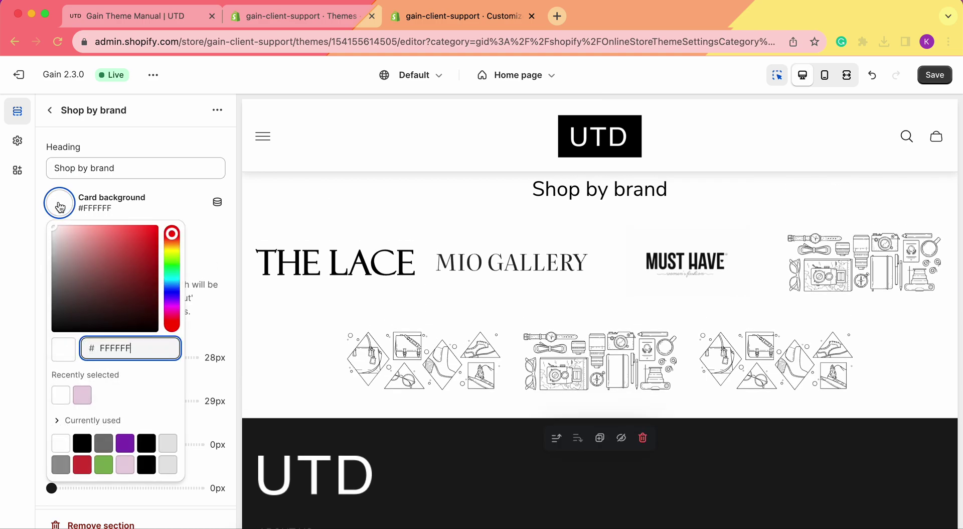
left_click(172, 448)
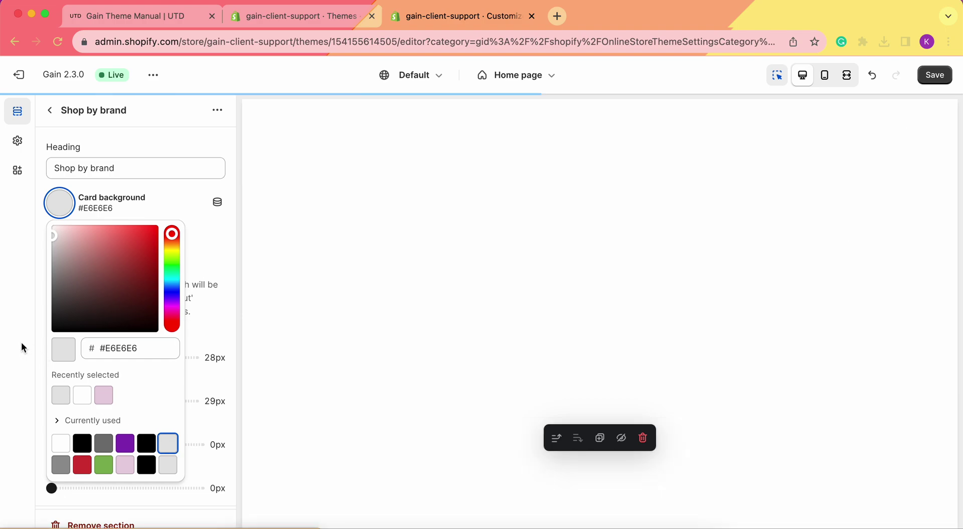
left_click(21, 342)
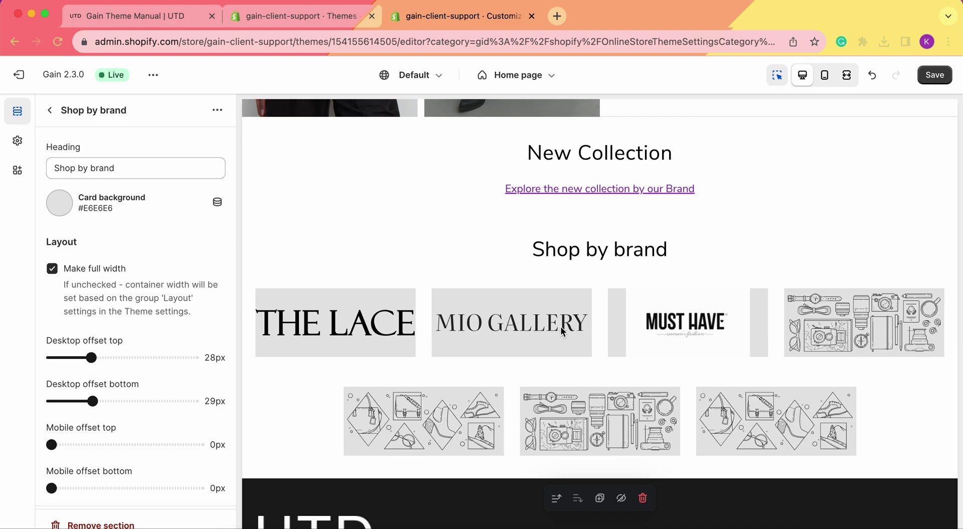
left_click(60, 204)
left_click(83, 397)
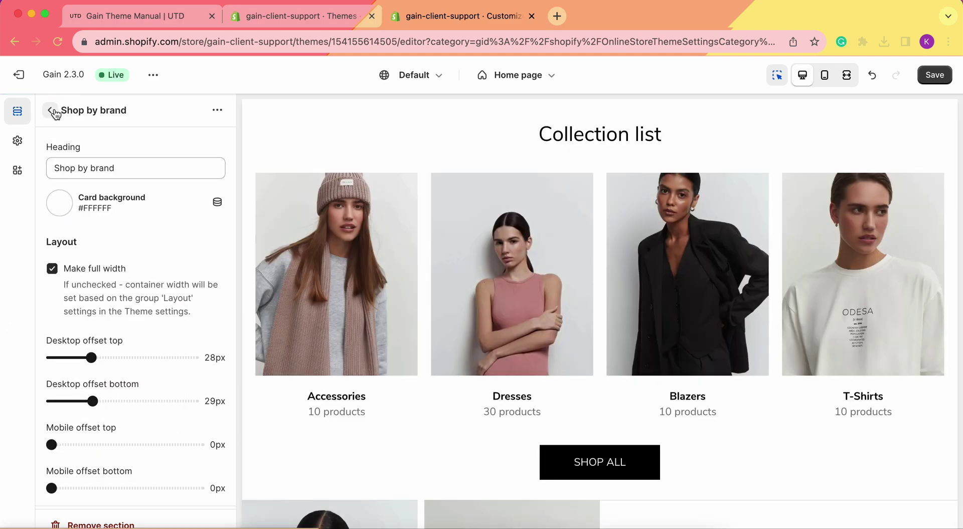
left_click(51, 111)
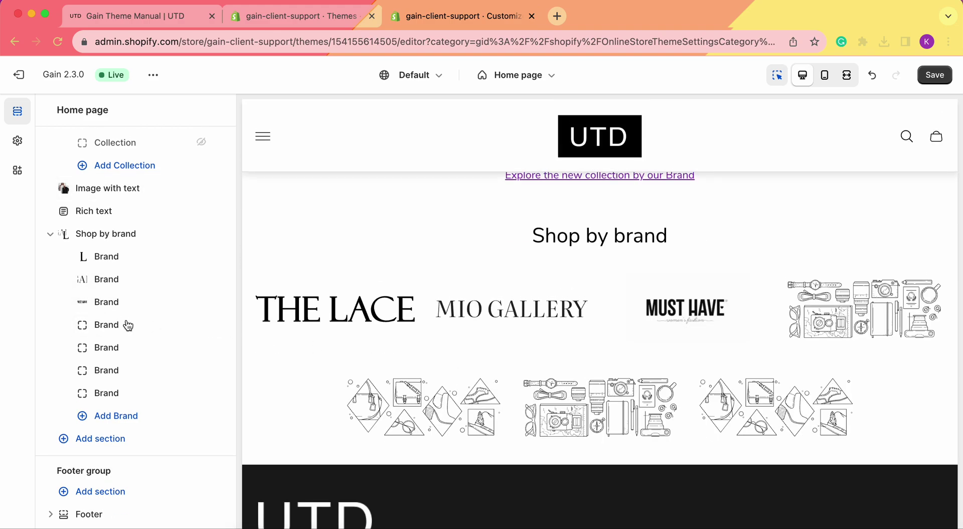
Set the fourth Brand block's image to the pink jacket photo shoot22202_1.
left_click(106, 324)
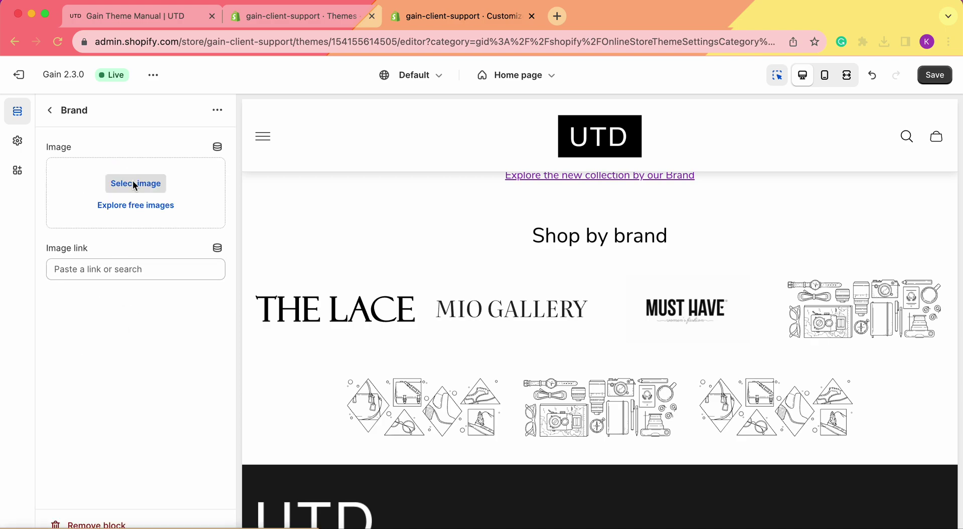
left_click(134, 184)
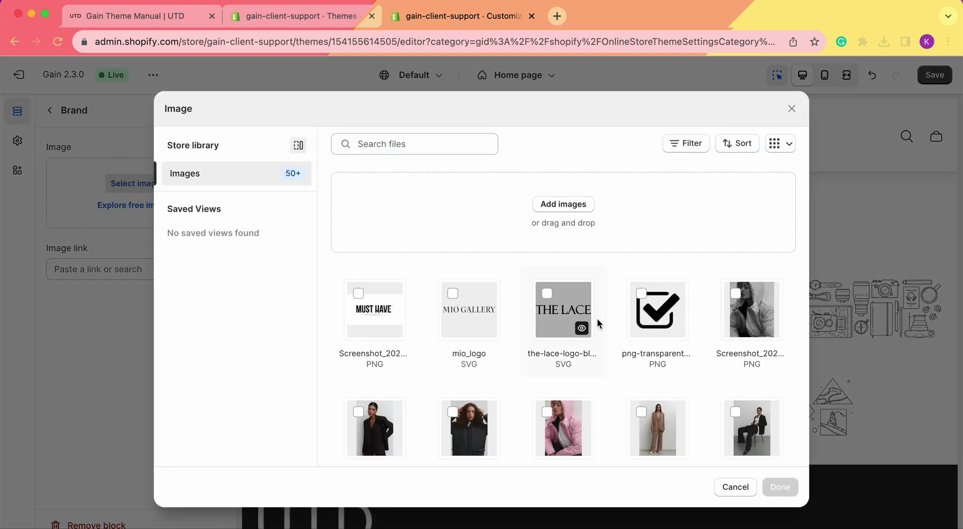
left_click(556, 316)
left_click(779, 486)
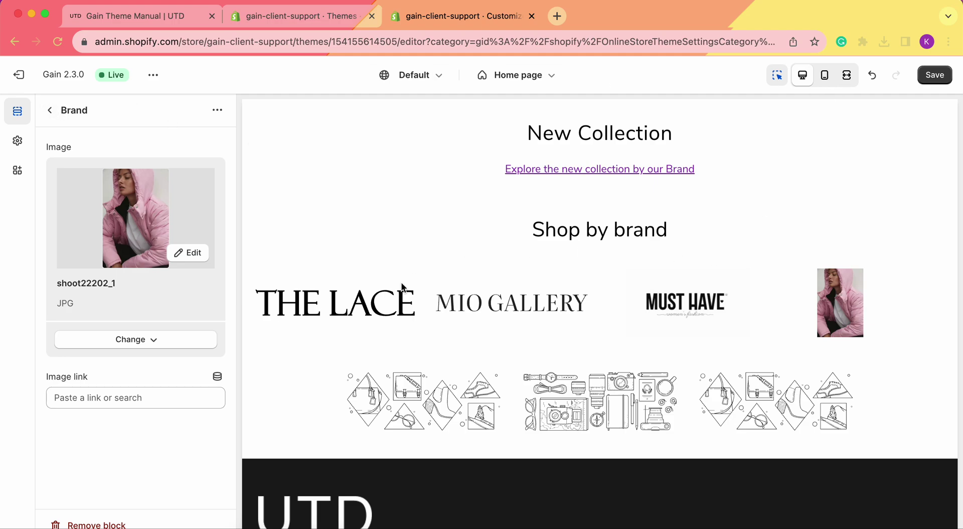
Preview the Shop by brand section in the mobile view and return to the desktop view.
left_click(824, 76)
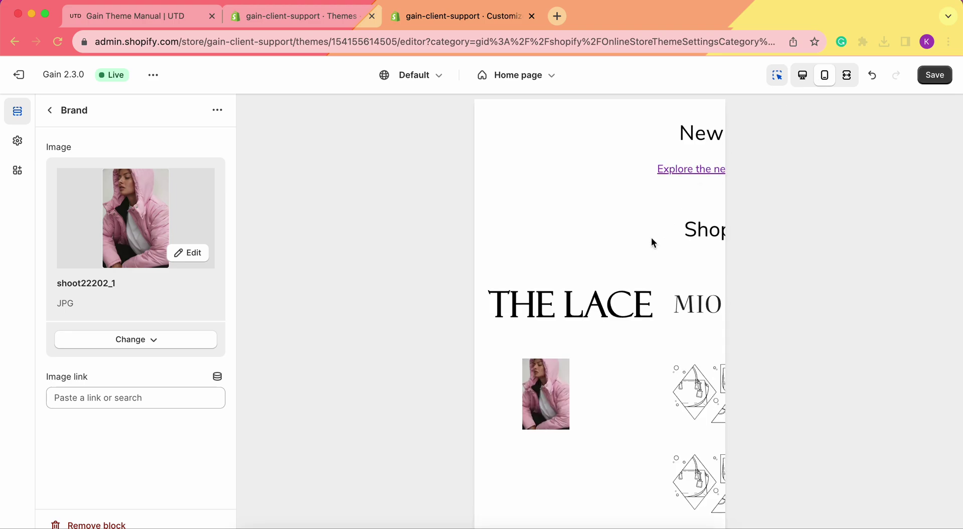
scroll(652, 237, "down", 3)
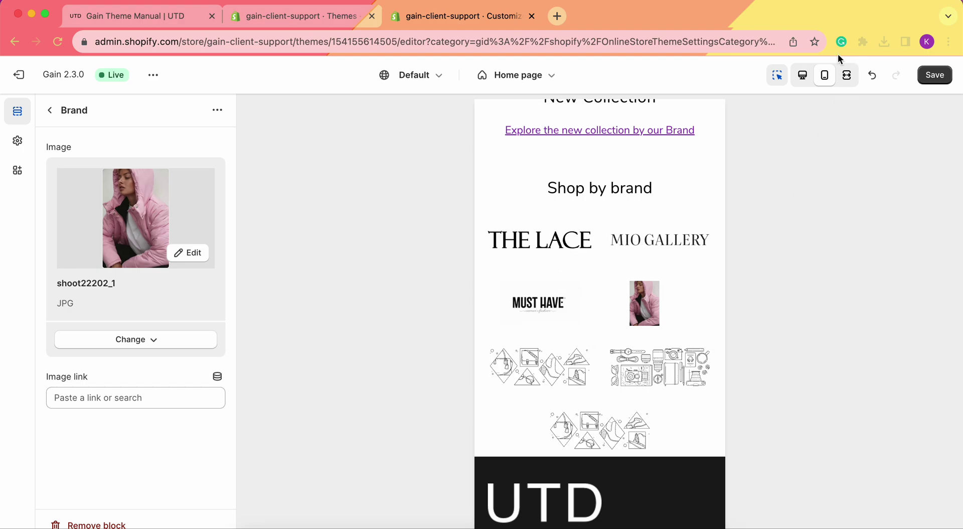
left_click(802, 75)
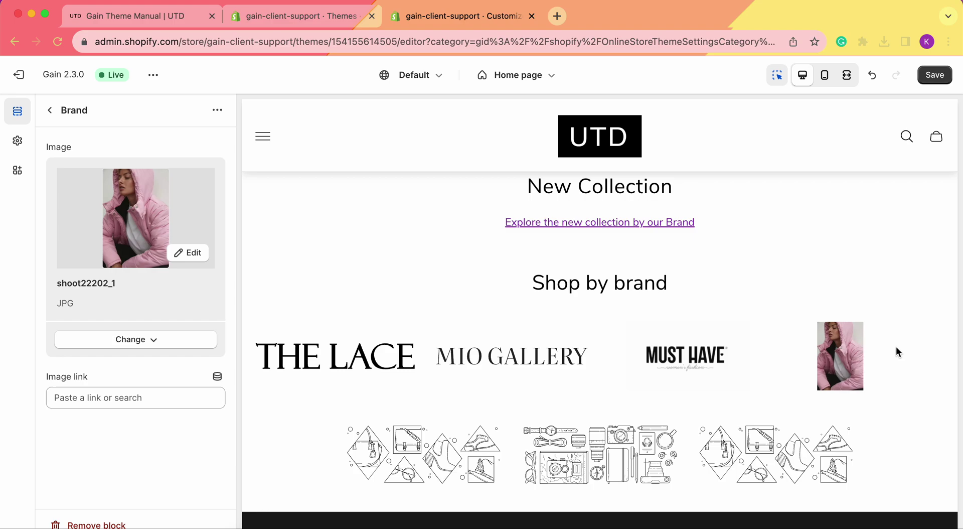
Hide the seventh, empty Brand block in the Shop by brand section, and remove that block.
left_click(49, 110)
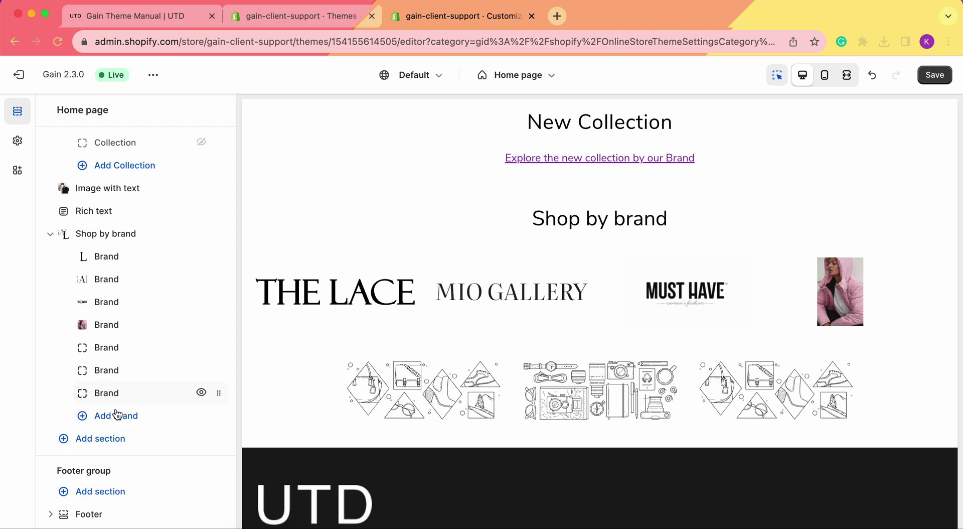
left_click(202, 394)
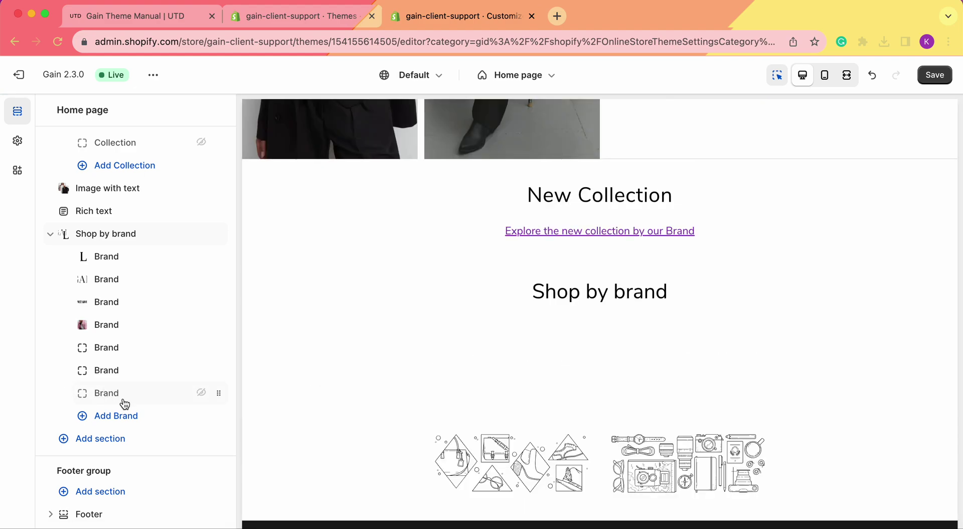
scroll(514, 365, "down", 2)
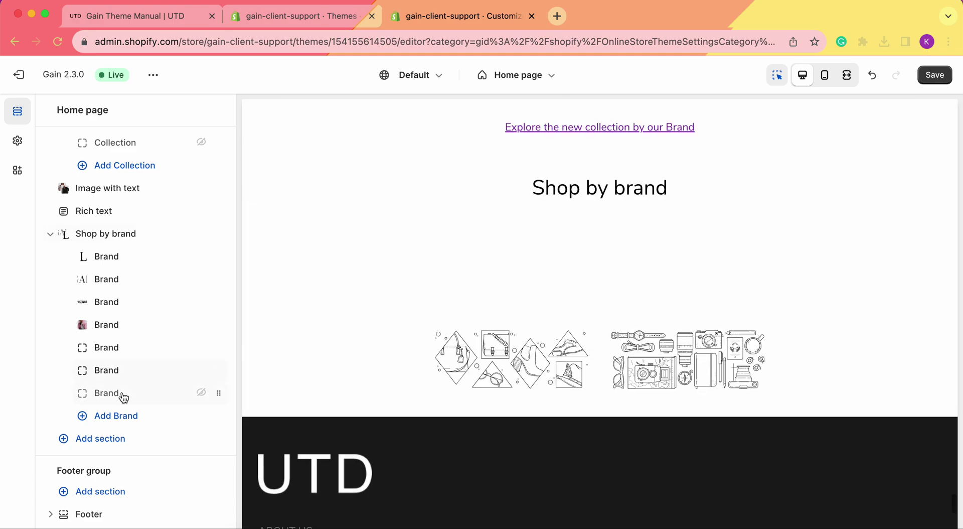
left_click(106, 393)
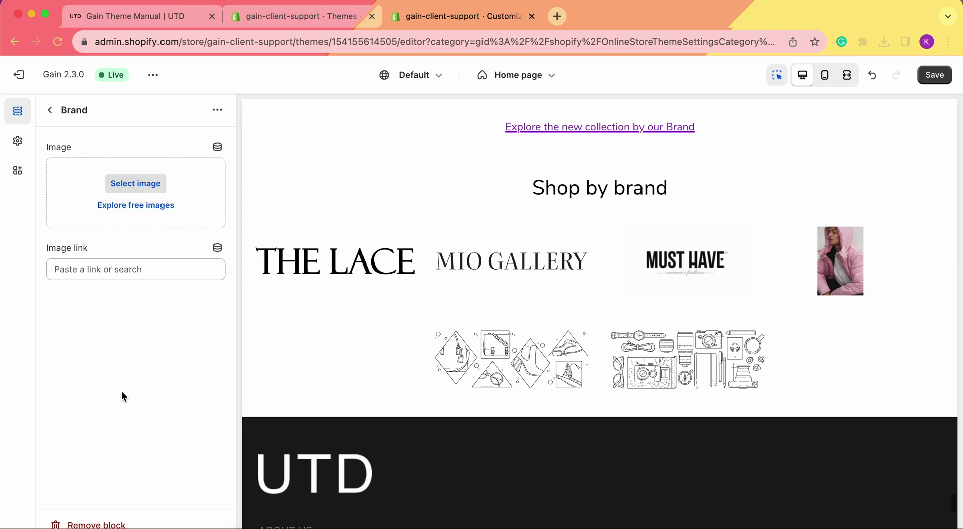
left_click(107, 525)
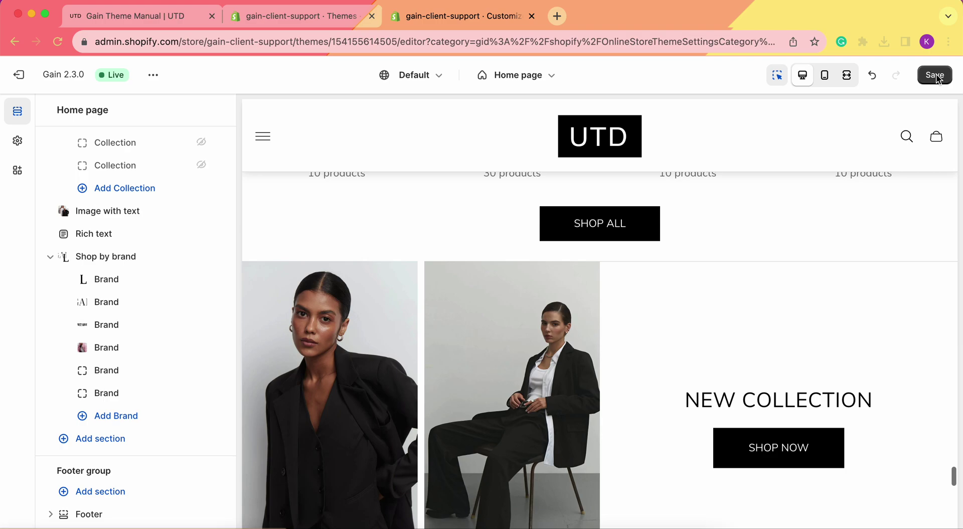
Save the theme changes and open the live storefront.
left_click(935, 75)
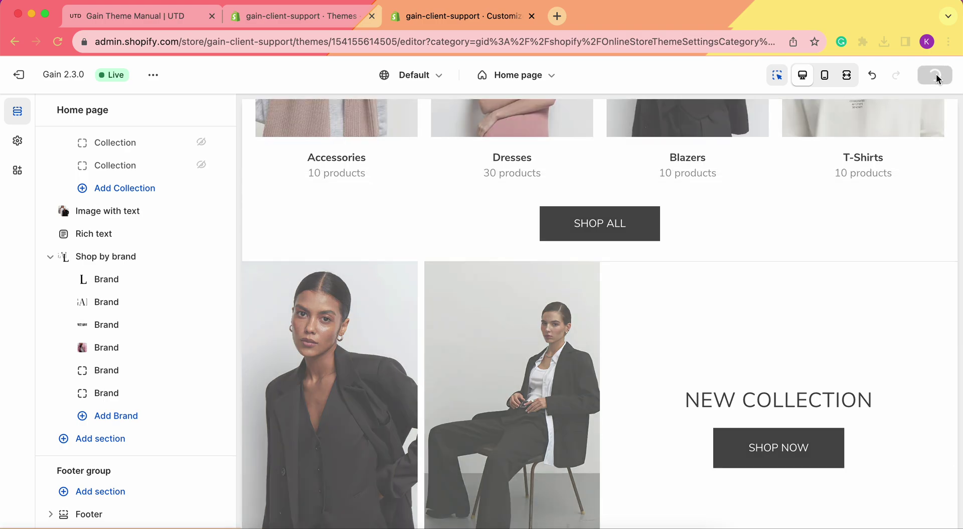
left_click(153, 75)
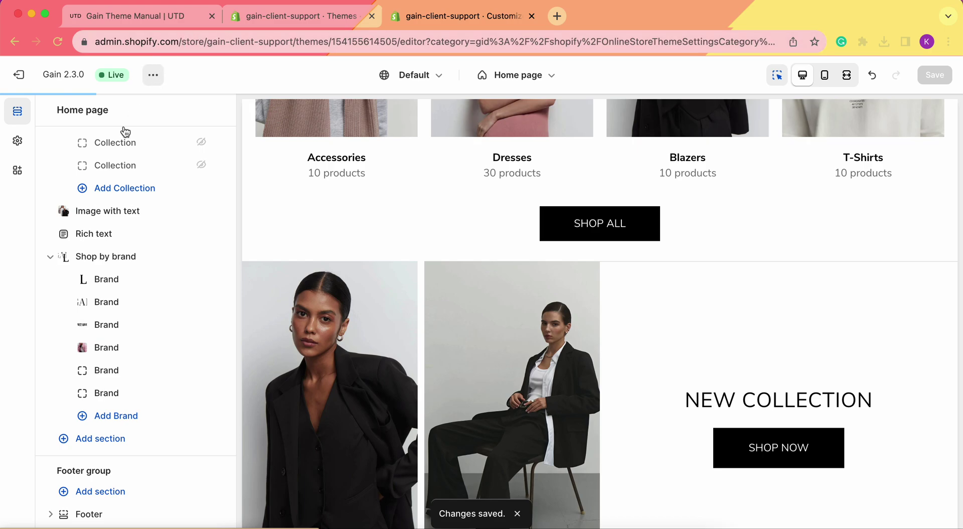
left_click(91, 211)
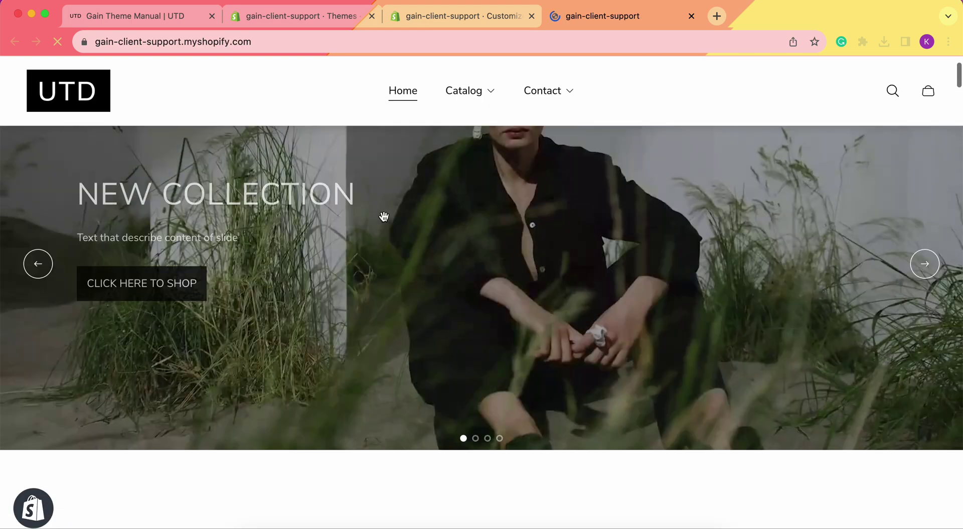
Check the storefront's Shop by brand section and view the Accessories collection page linked from the The Lace logo.
scroll(384, 216, "down", 20)
scroll(384, 221, "down", 20)
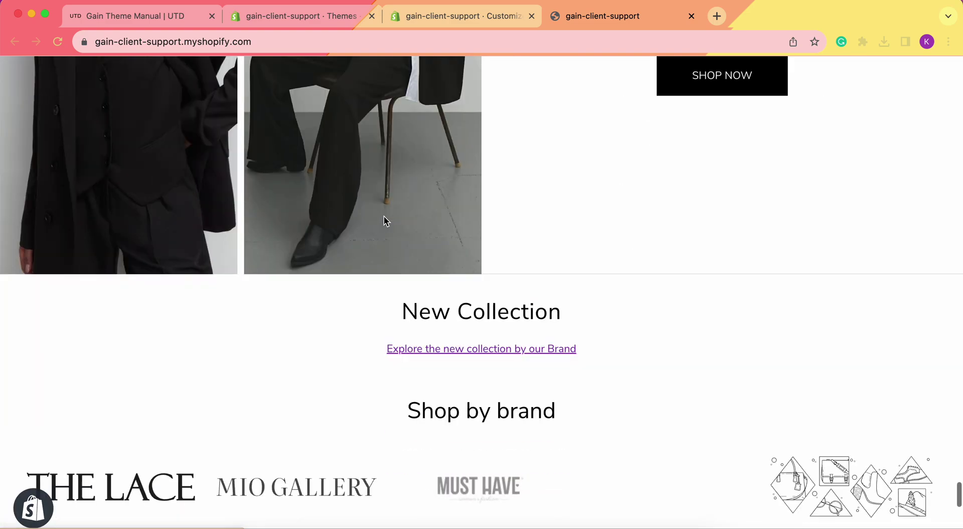
scroll(384, 221, "down", 10)
scroll(385, 218, "up", 7)
scroll(385, 220, "down", 2)
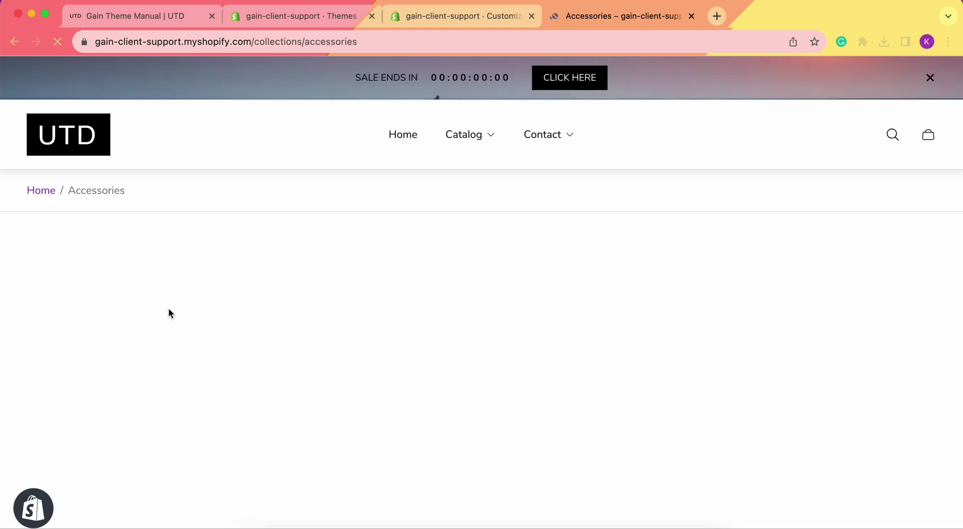
scroll(541, 267, "down", 5)
scroll(542, 273, "left", 5)
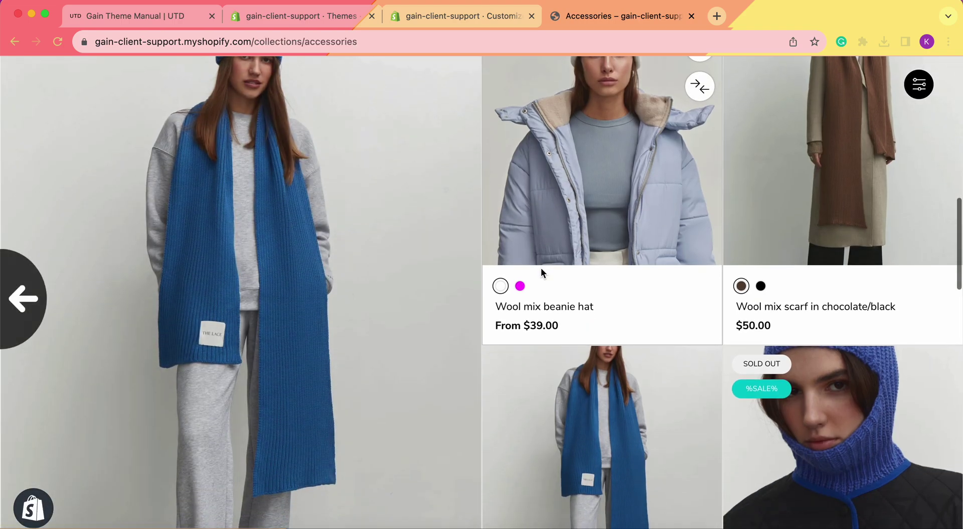
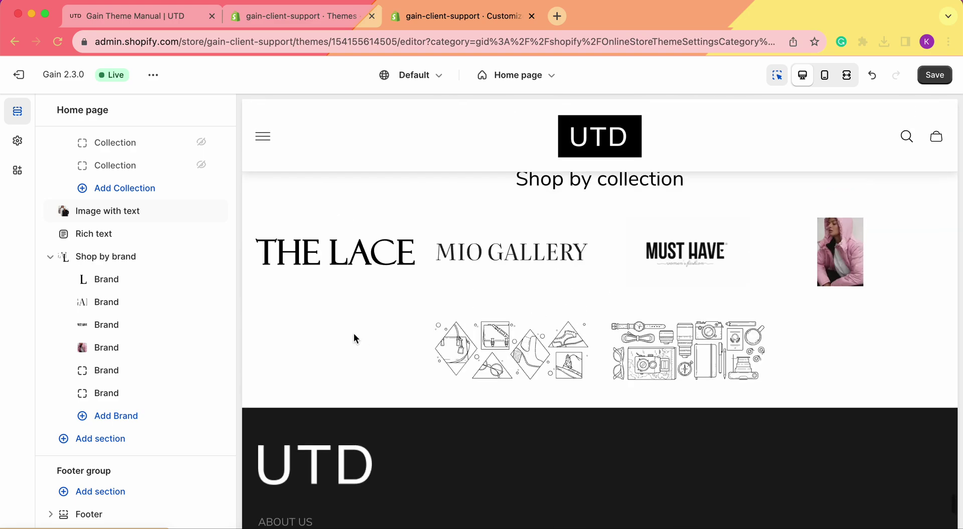
Replace the first Brand block's The Lace logo with the beanie and scarf photo thelace-81_1.
left_click(127, 279)
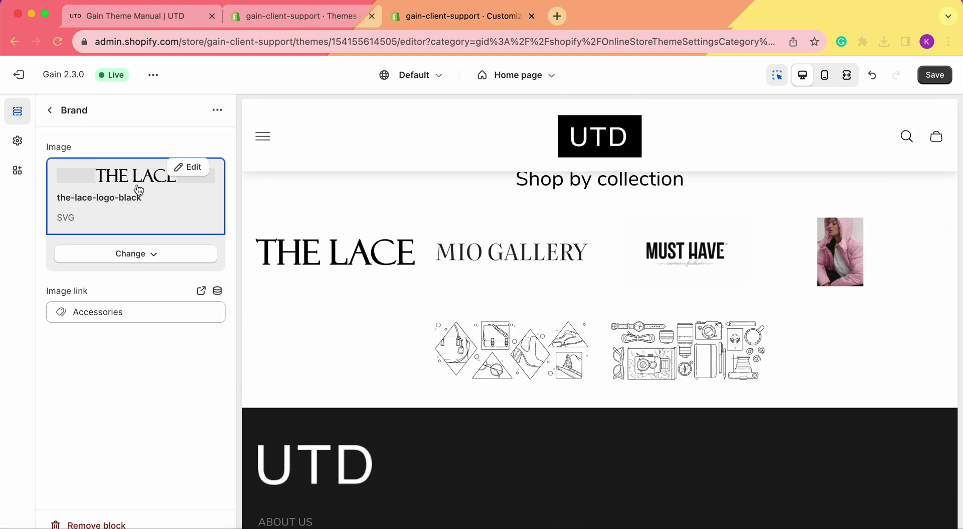
left_click(136, 254)
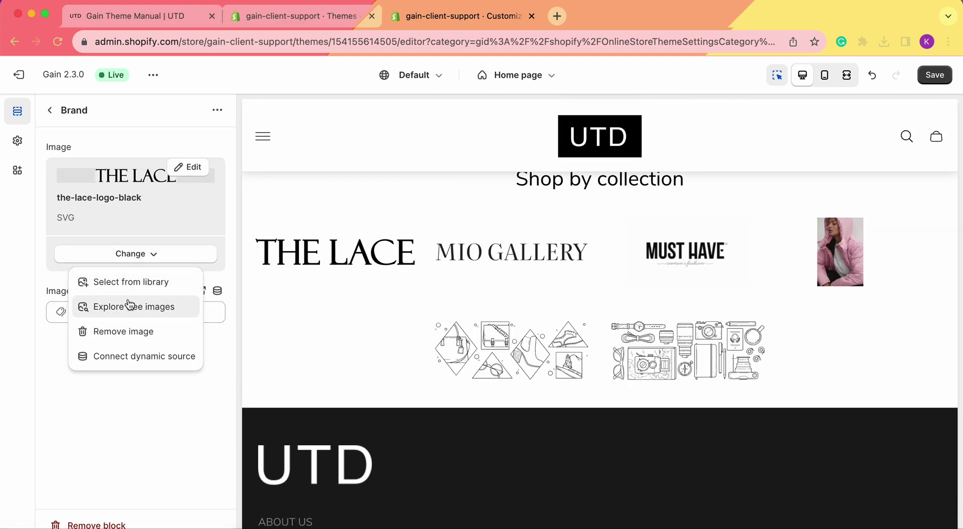
left_click(148, 331)
left_click(145, 182)
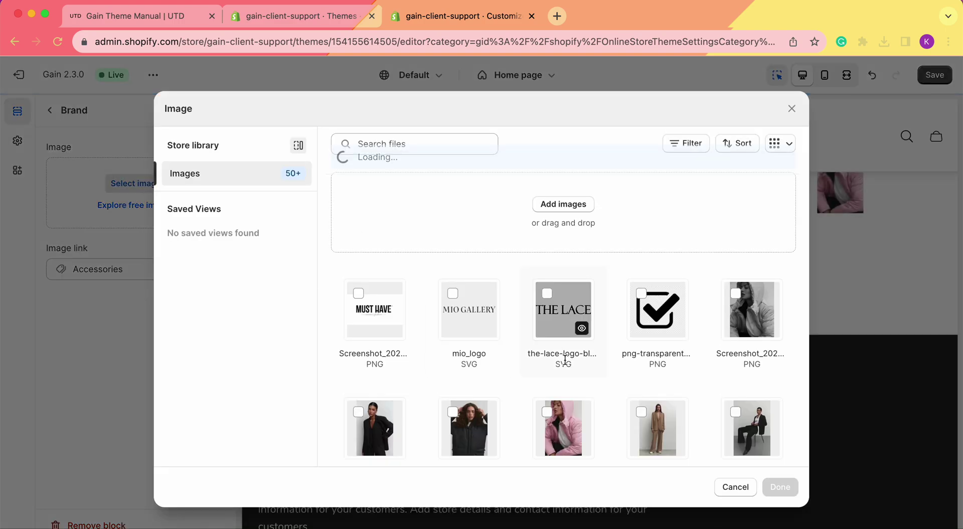
scroll(564, 360, "down", 3)
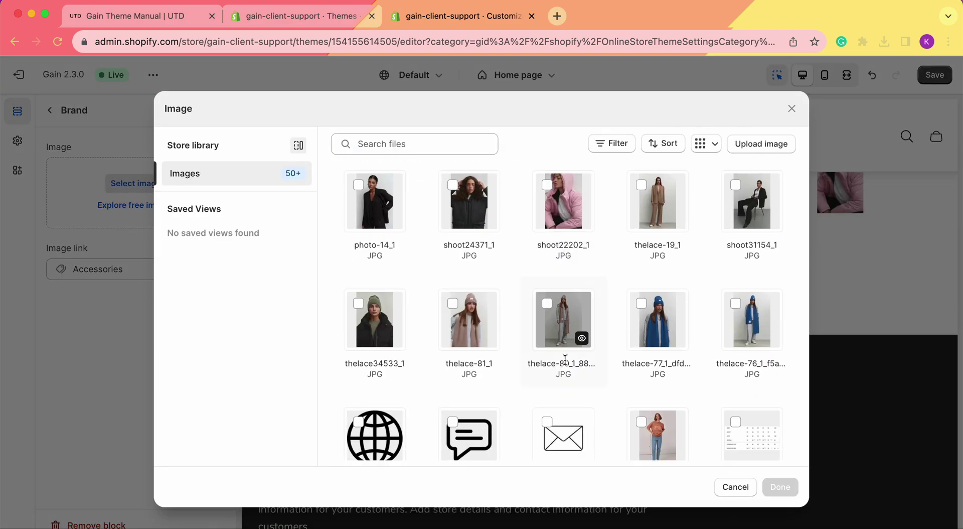
left_click(453, 306)
left_click(780, 487)
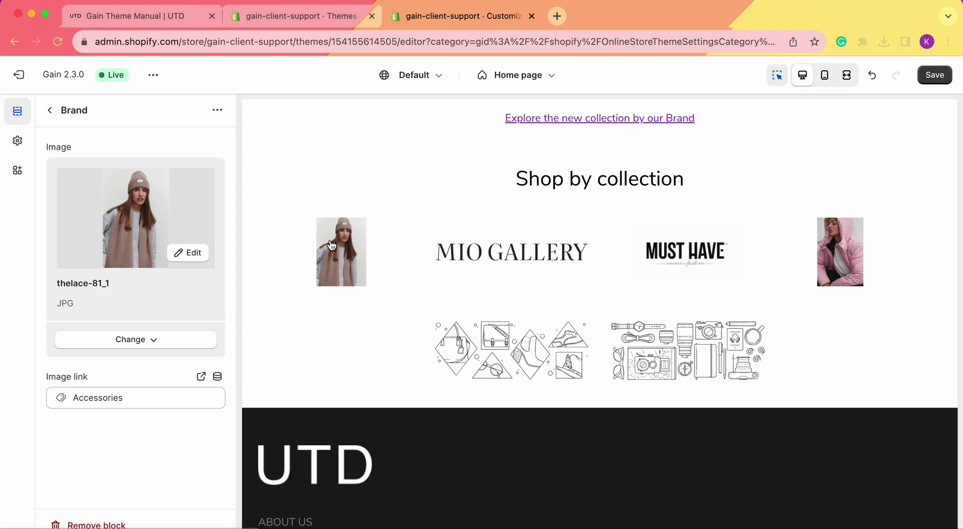
left_click(50, 110)
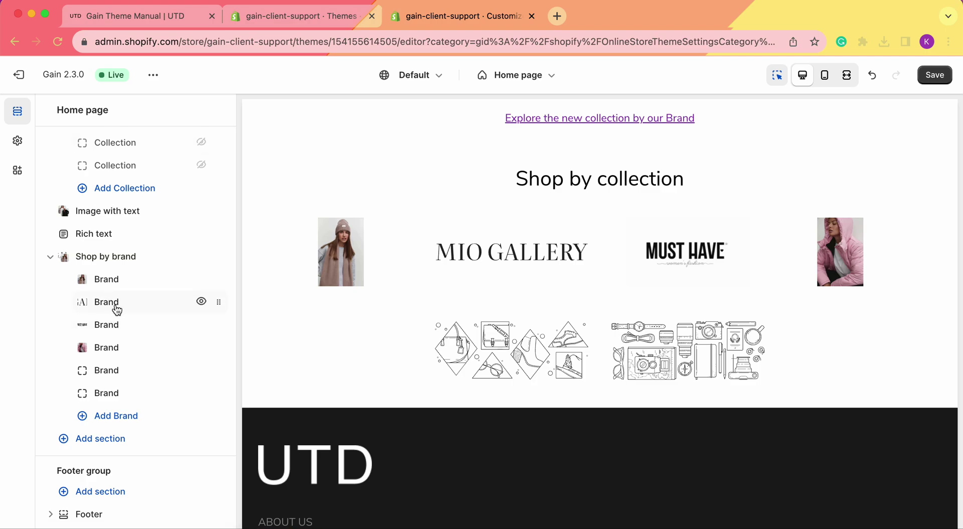
Replace the second Brand block's Mio Gallery logo with the dress photo photo-50.
left_click(127, 305)
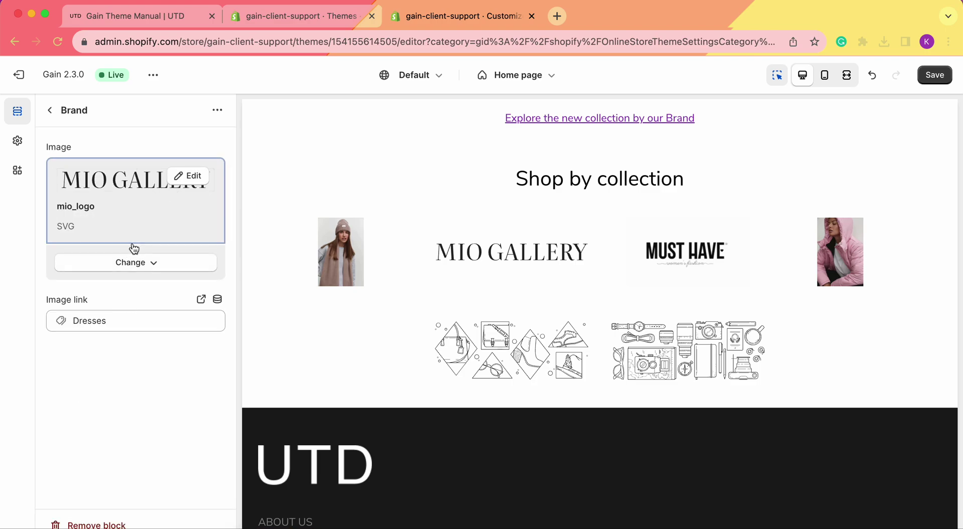
left_click(145, 271)
left_click(149, 340)
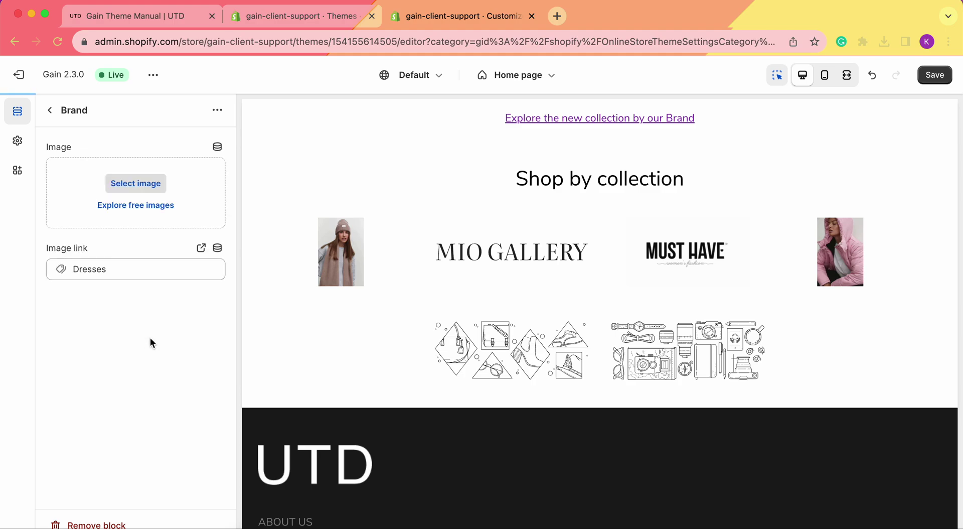
left_click(134, 184)
scroll(621, 358, "down", 5)
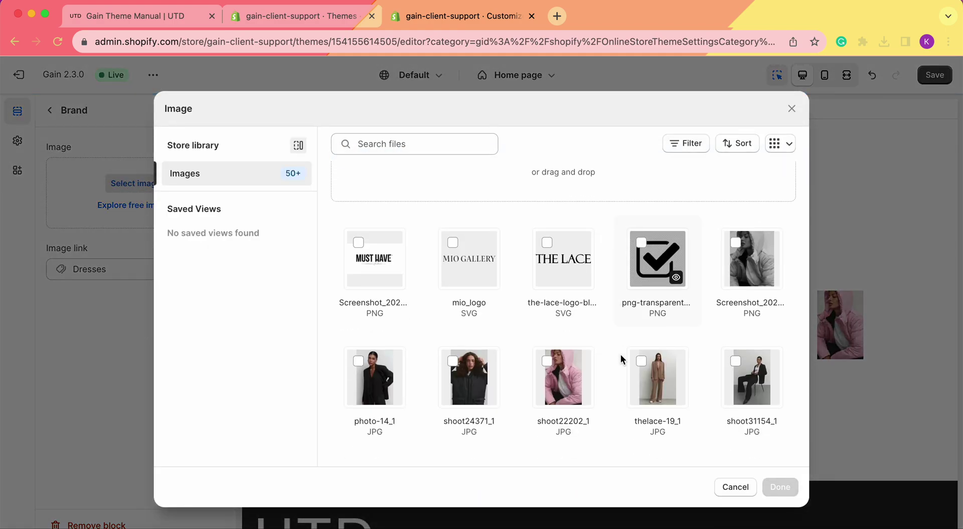
scroll(622, 359, "down", 10)
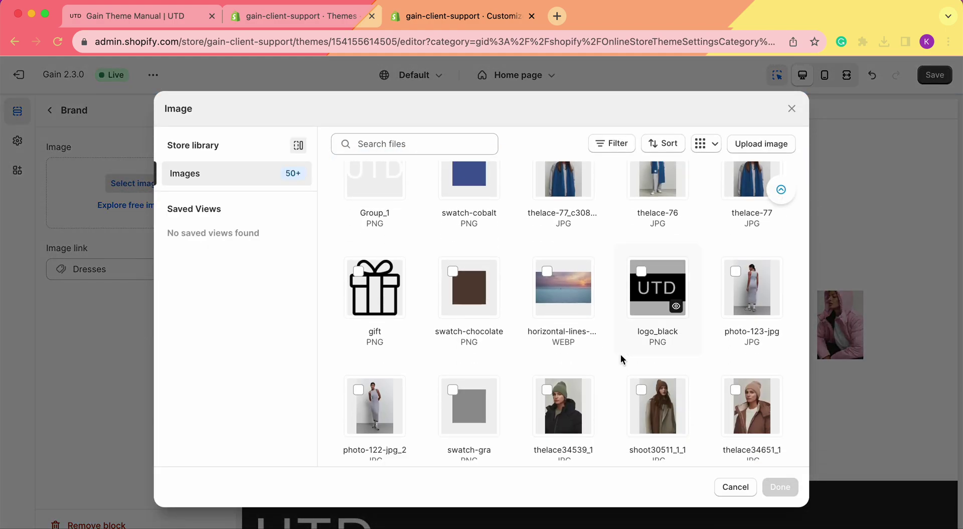
scroll(621, 358, "down", 6)
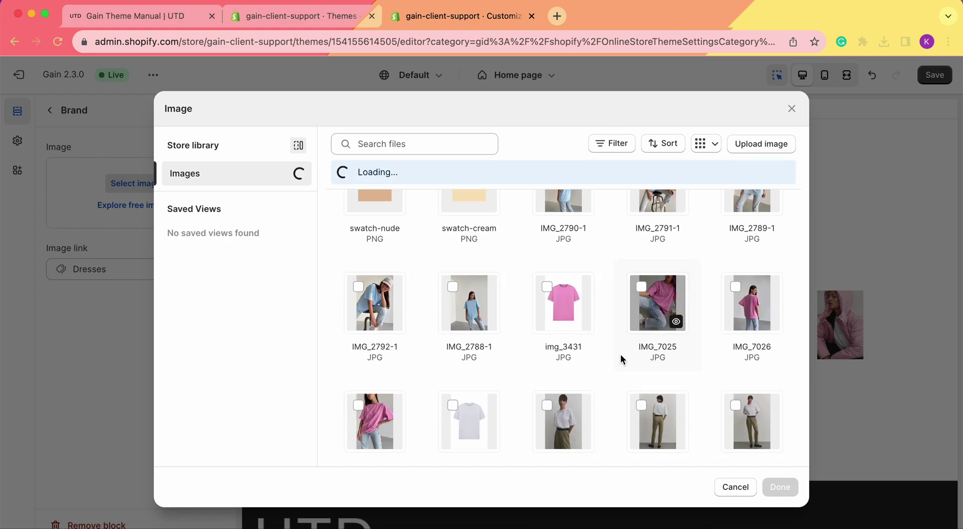
scroll(614, 405, "down", 8)
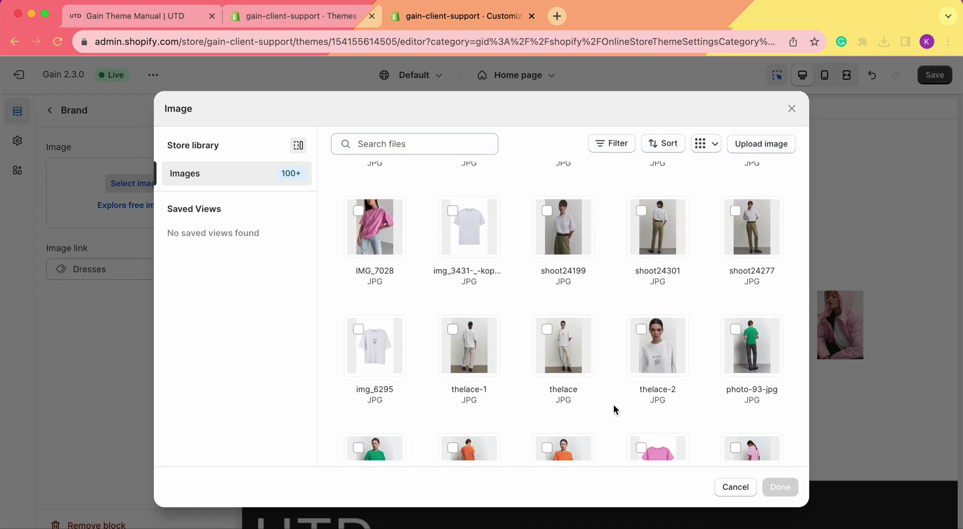
scroll(613, 404, "down", 8)
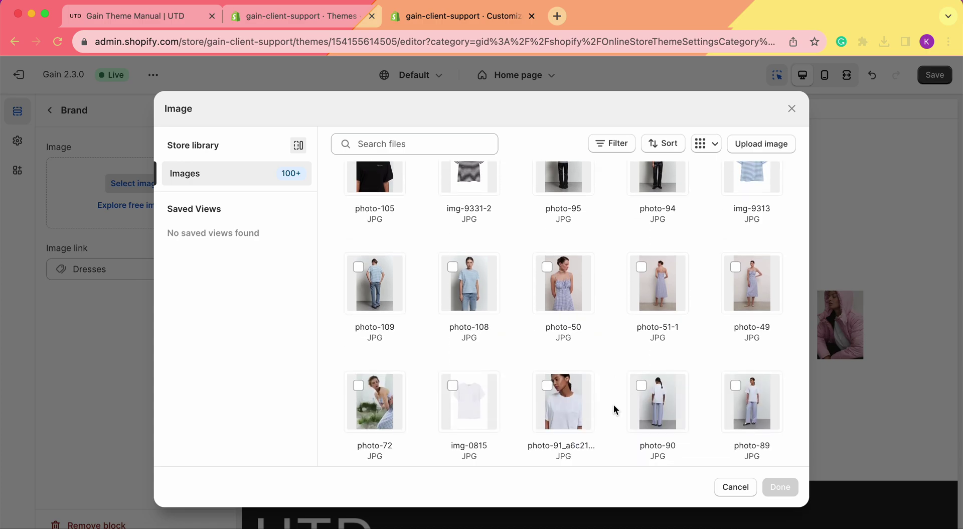
scroll(574, 271, "down", 1)
left_click(575, 271)
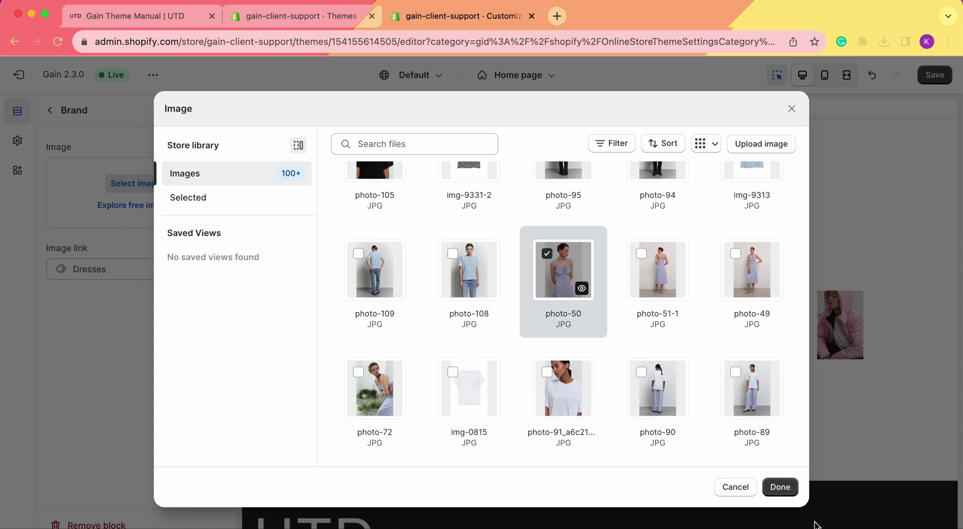
left_click(783, 489)
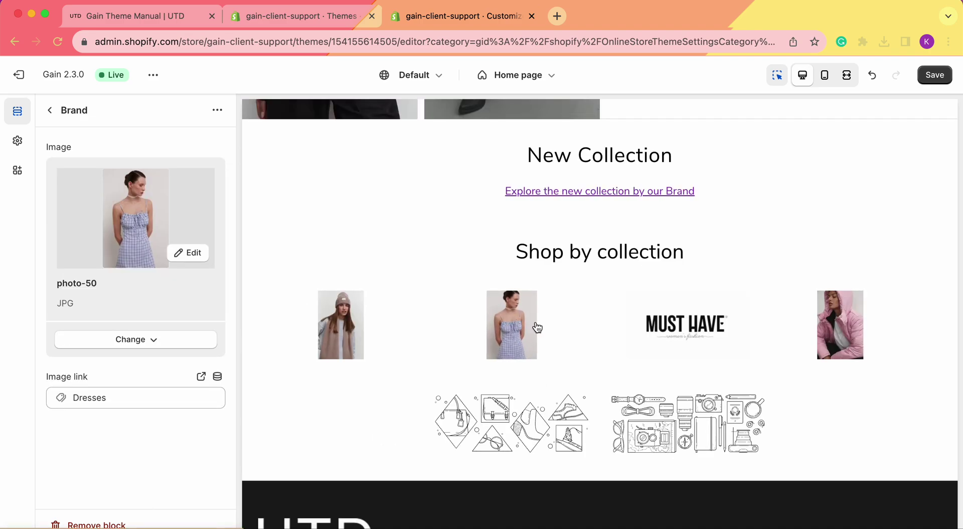
left_click(49, 110)
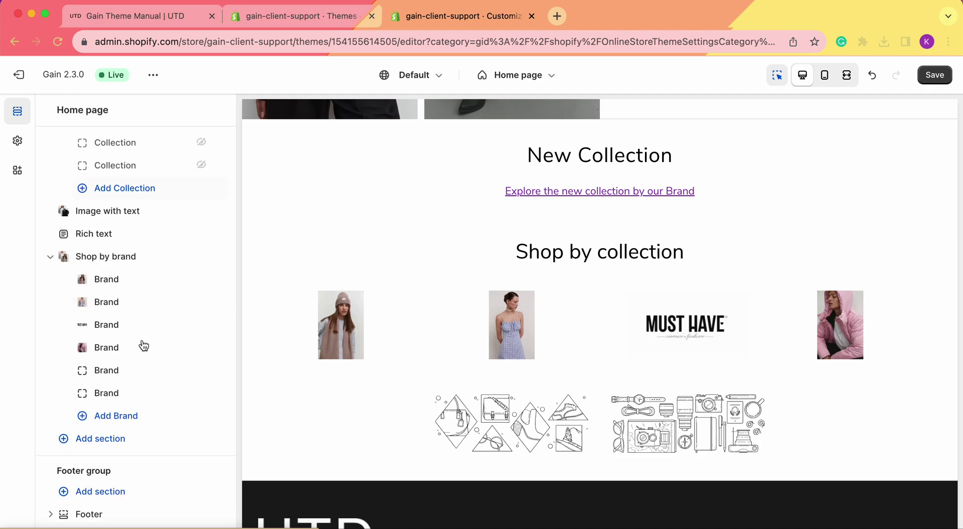
Add another Brand block at the end of the Shop by brand section, and remove it again.
left_click(125, 418)
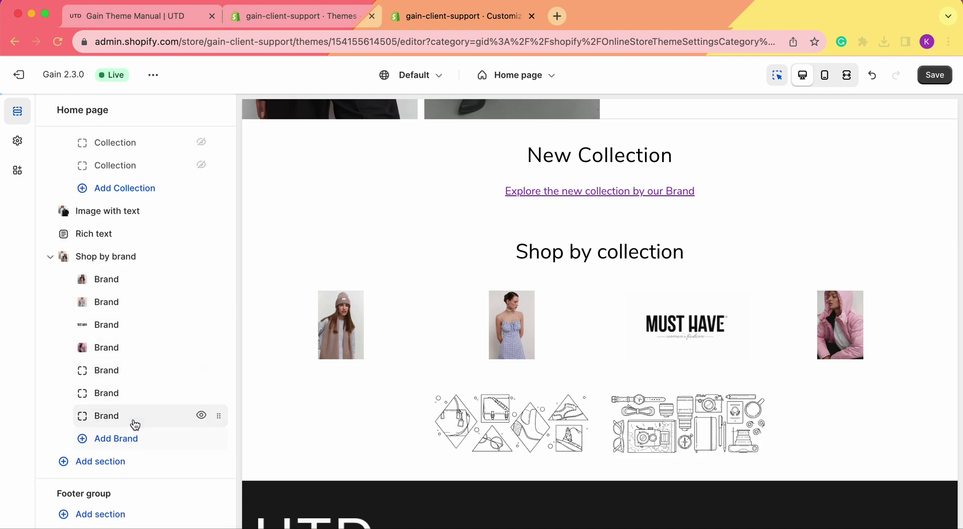
left_click(128, 425)
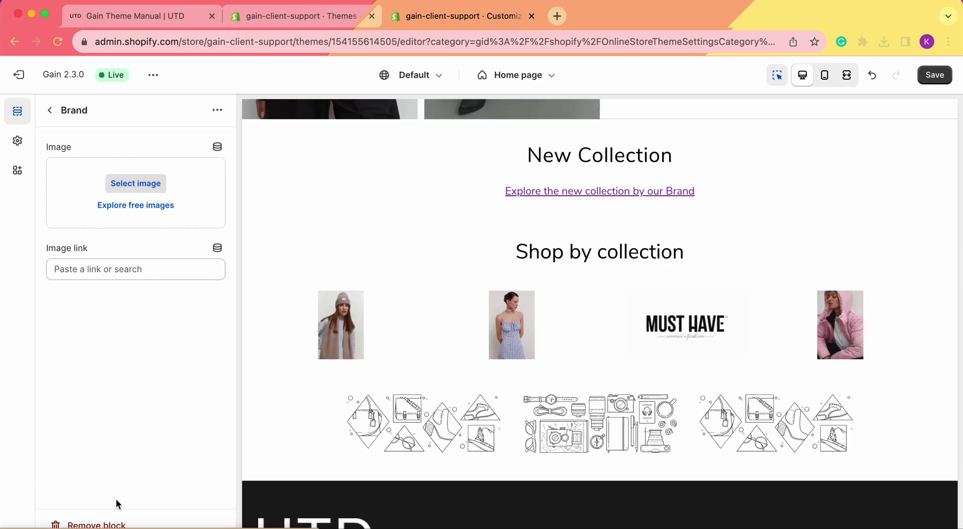
left_click(100, 521)
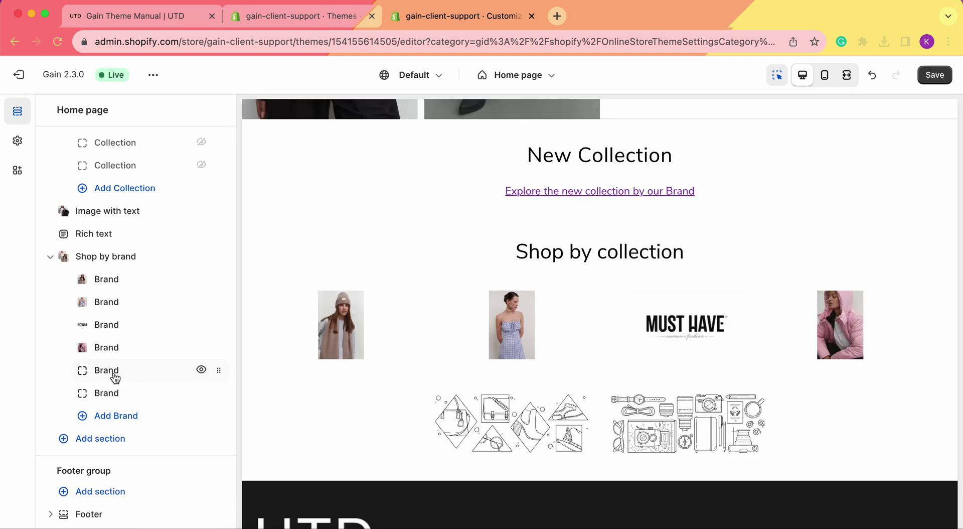
Remove the two empty Brand blocks and the fourth Brand block with the pink jacket photo from the Shop by brand section.
left_click(115, 378)
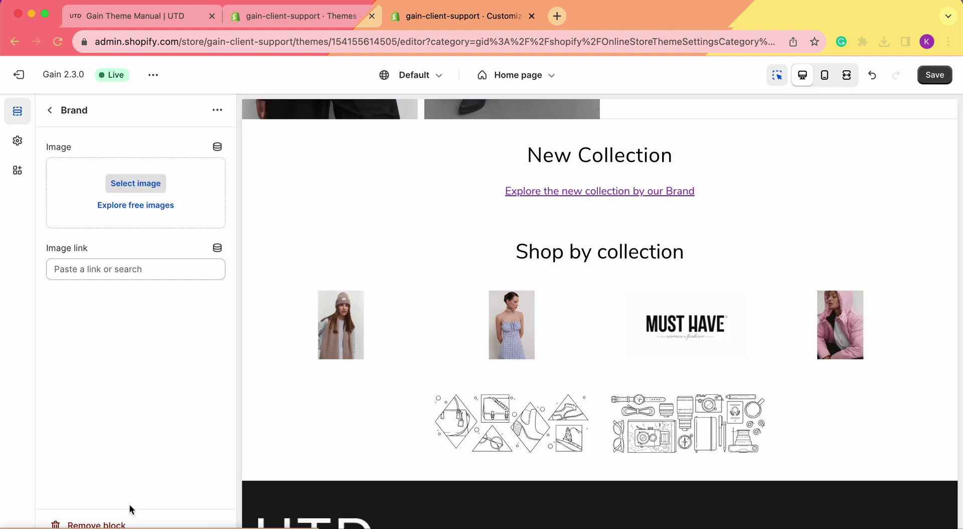
left_click(100, 522)
left_click(134, 393)
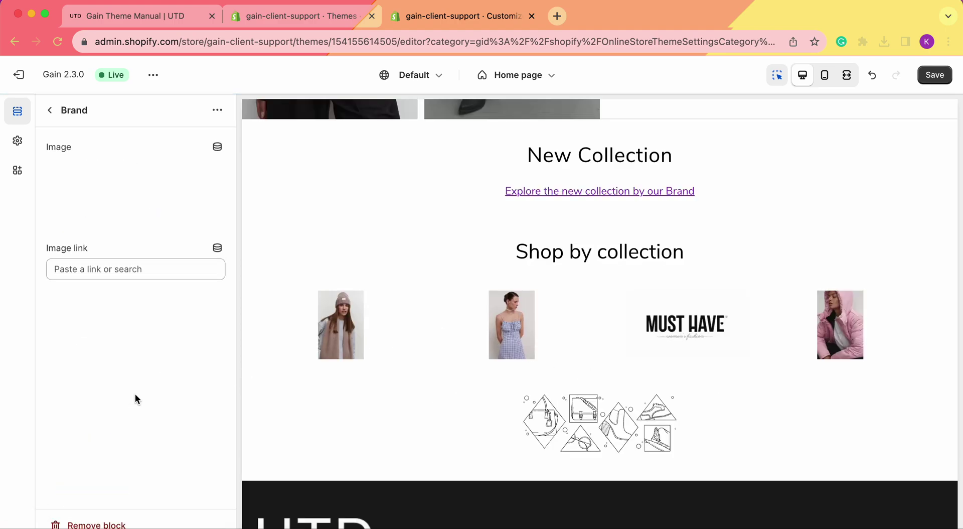
left_click(98, 522)
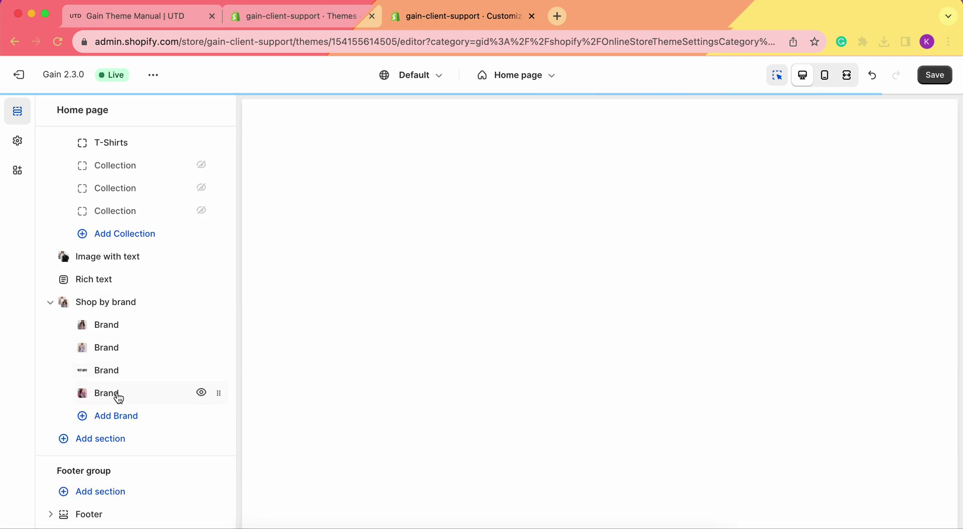
left_click(118, 394)
left_click(99, 525)
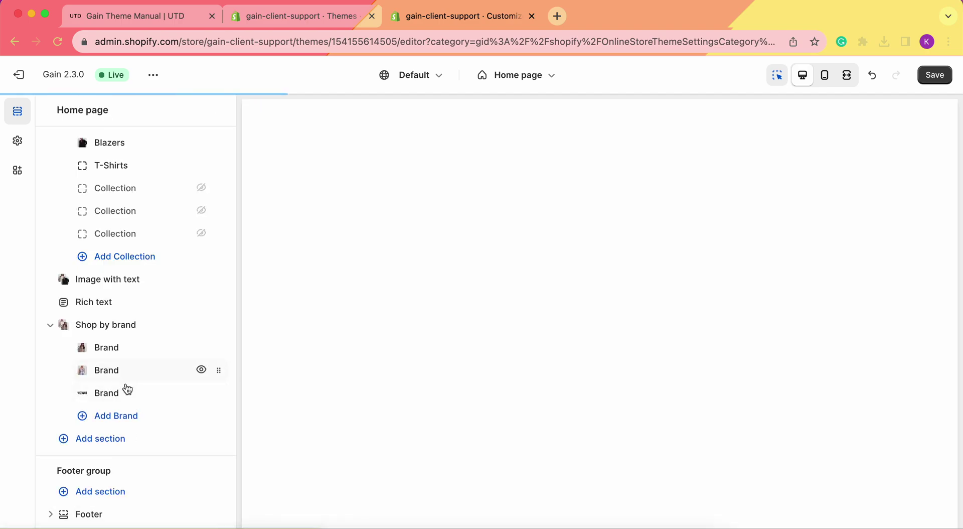
Replace the third Brand block's Must Have logo with the pink jacket photo shoot22202_1.
left_click(134, 394)
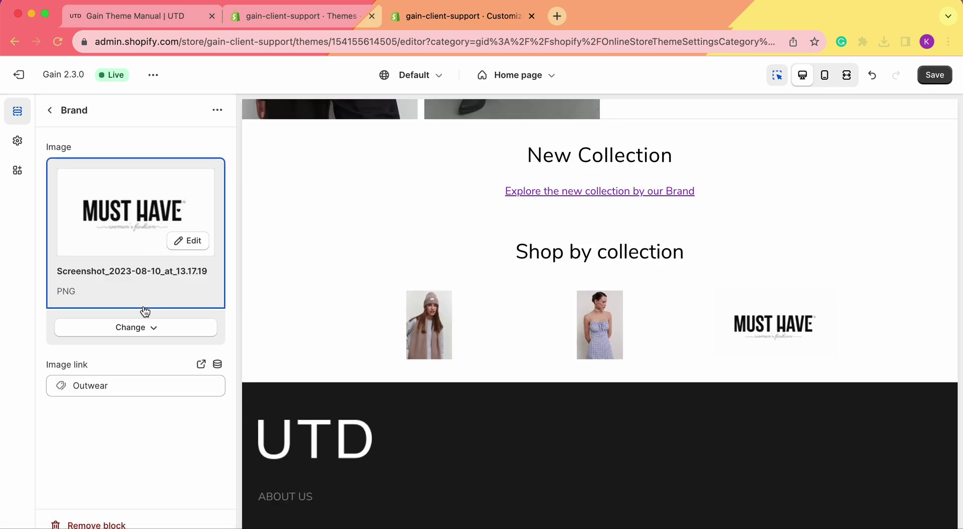
left_click(138, 334)
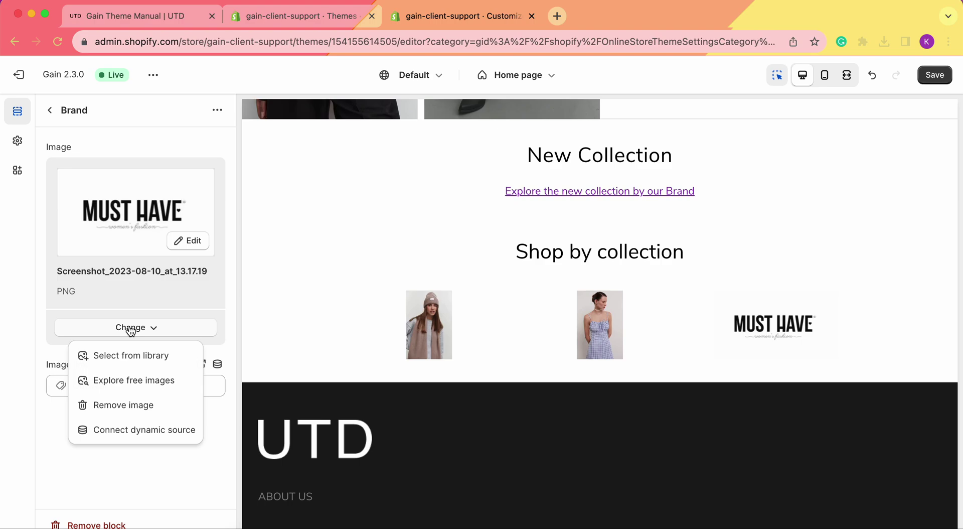
left_click(129, 404)
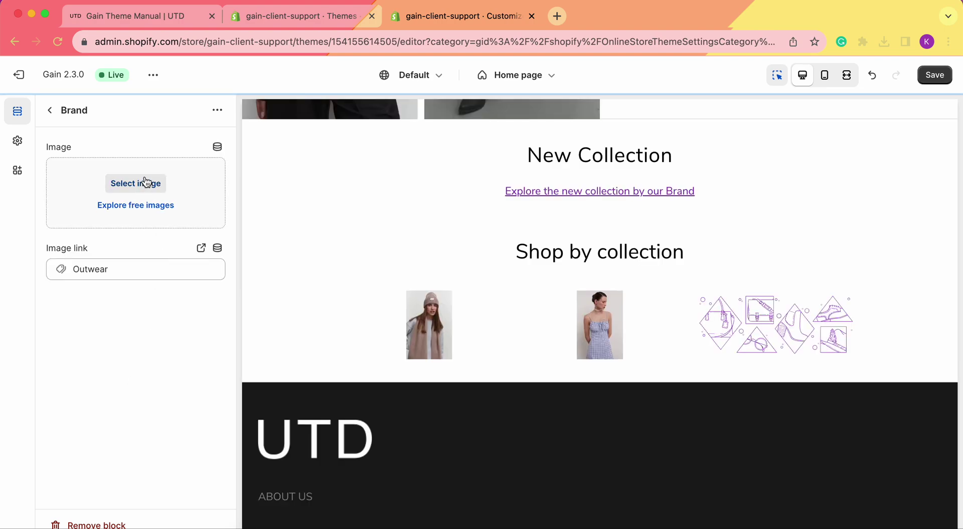
left_click(144, 184)
scroll(626, 407, "down", 2)
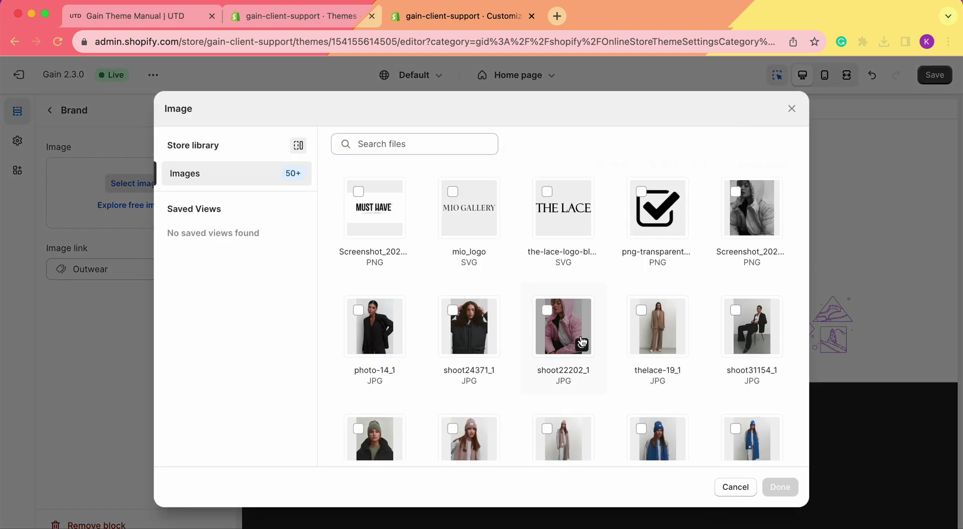
left_click(552, 322)
left_click(779, 487)
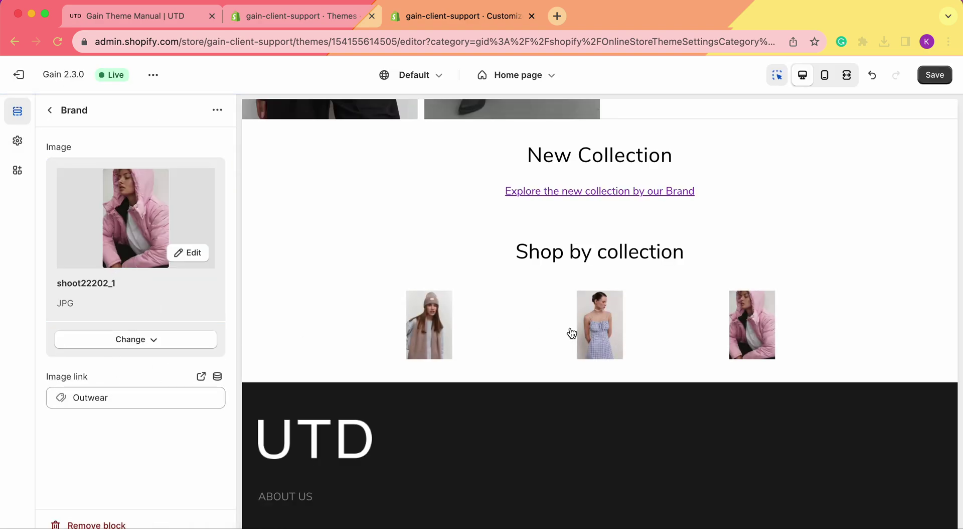
left_click(49, 112)
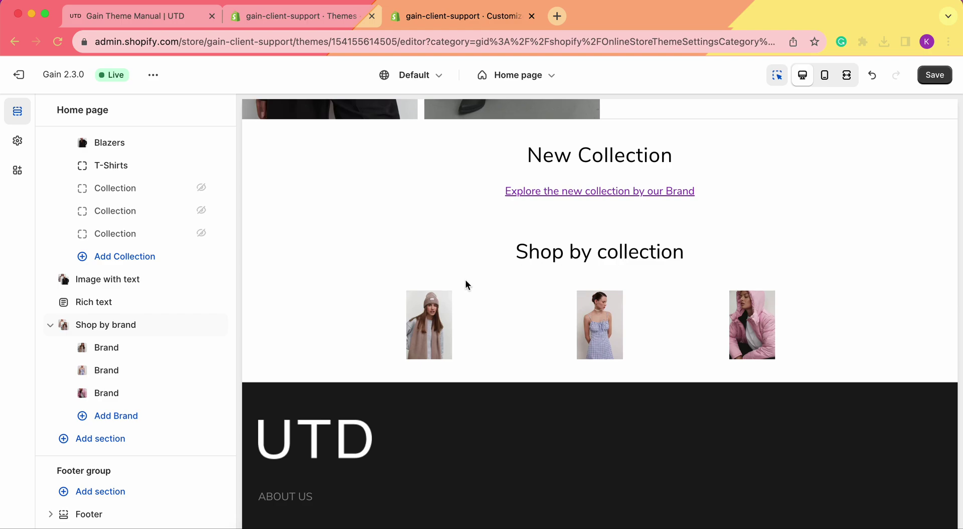
Save the home page changes and view the live storefront down to the Shop by collection section.
key("super+s")
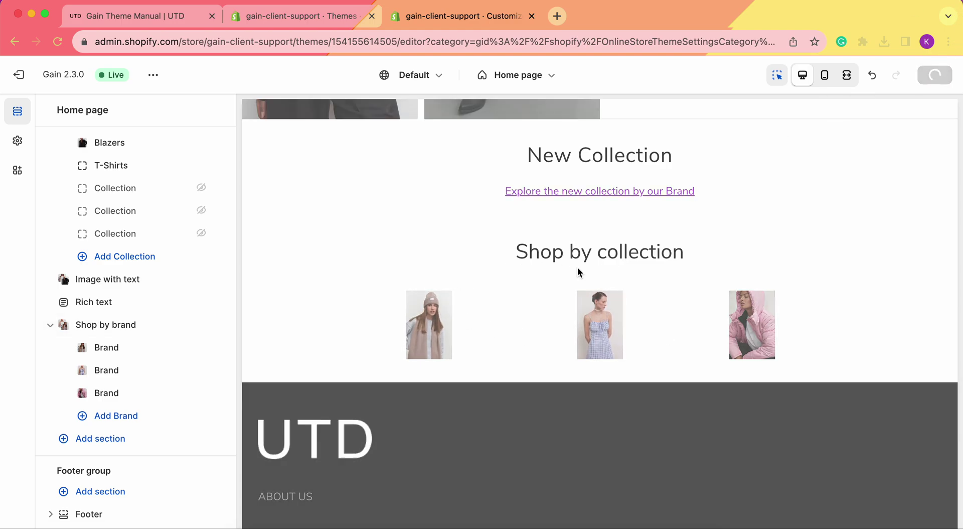
left_click(153, 75)
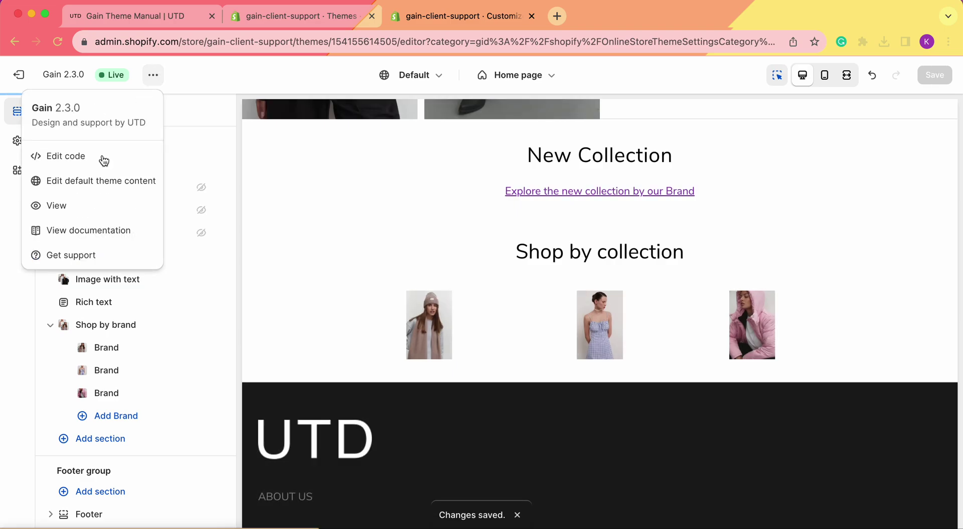
left_click(75, 212)
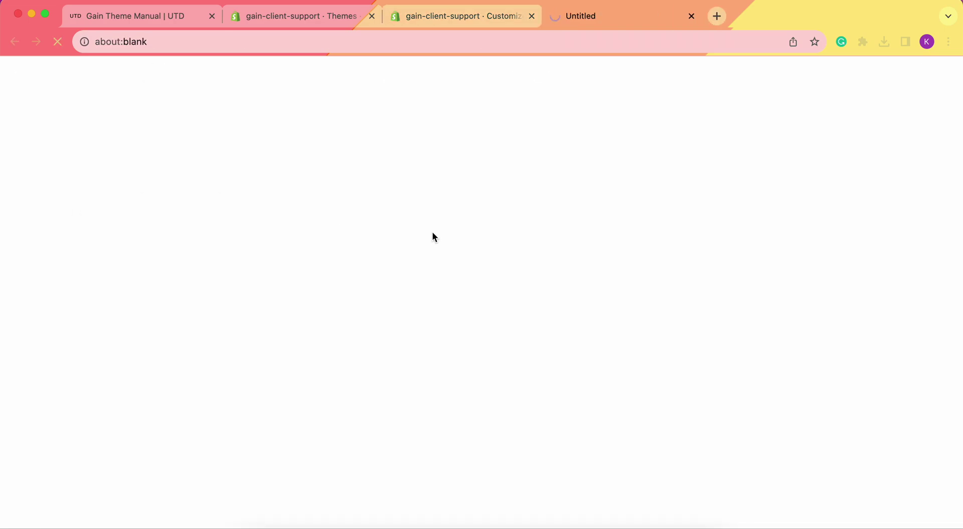
scroll(551, 226, "down", 20)
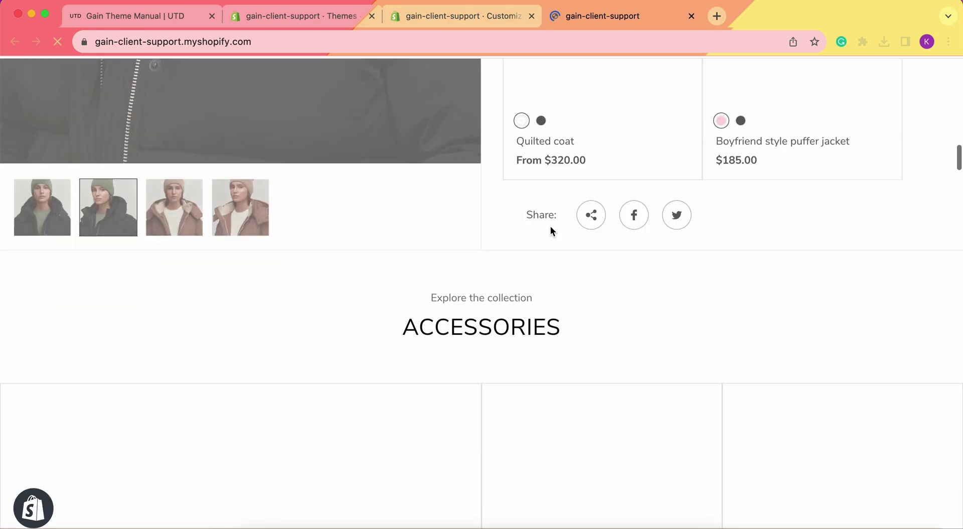
scroll(552, 232, "down", 15)
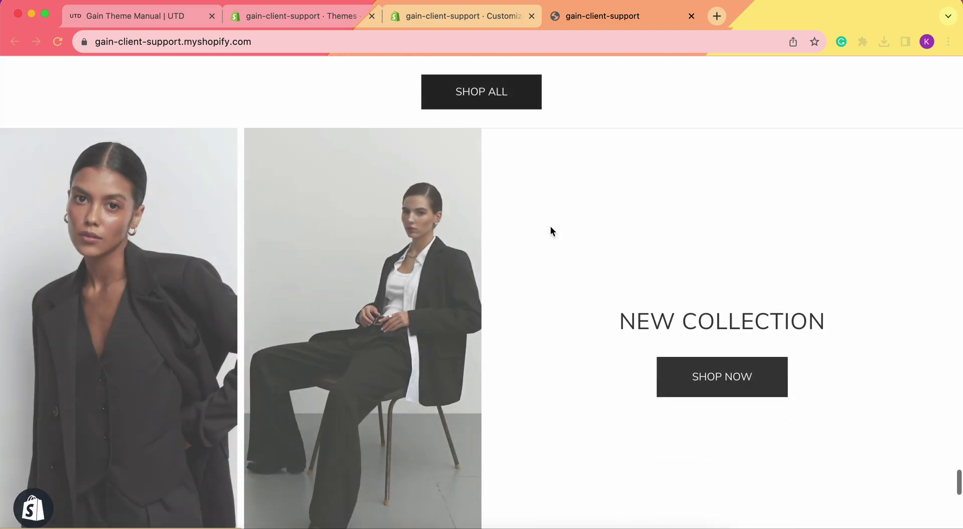
Check that the beanie and scarf photo links to the Accessories collection, and return to the storefront home page.
scroll(552, 231, "up", 6)
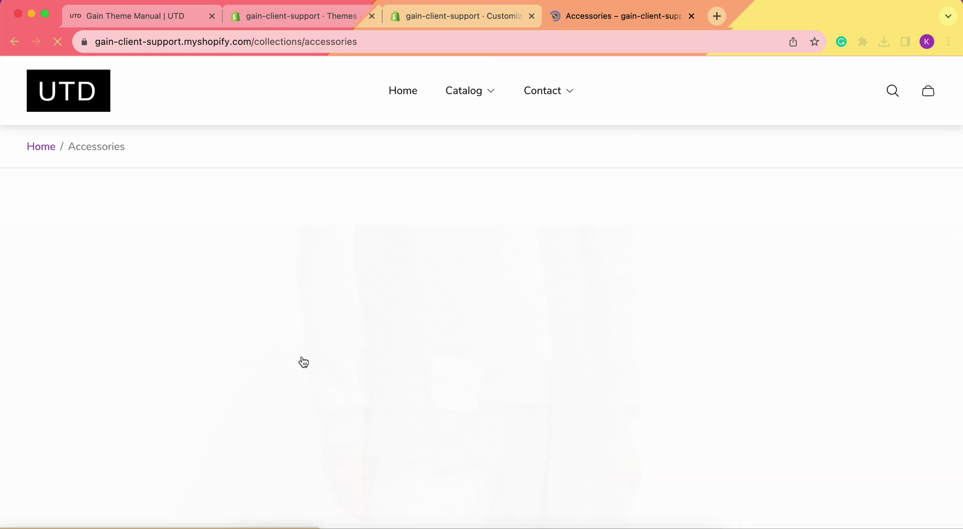
scroll(410, 361, "down", 5)
scroll(410, 364, "up", 5)
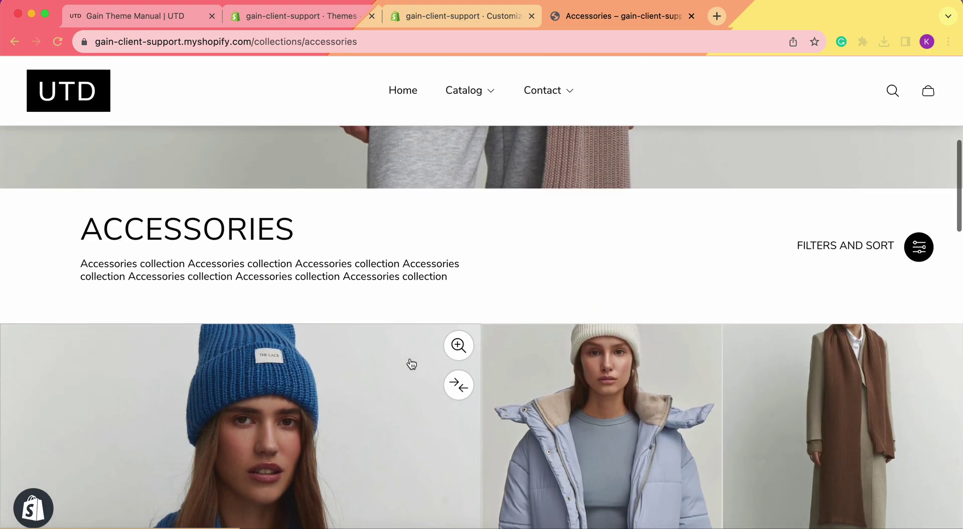
left_click(15, 42)
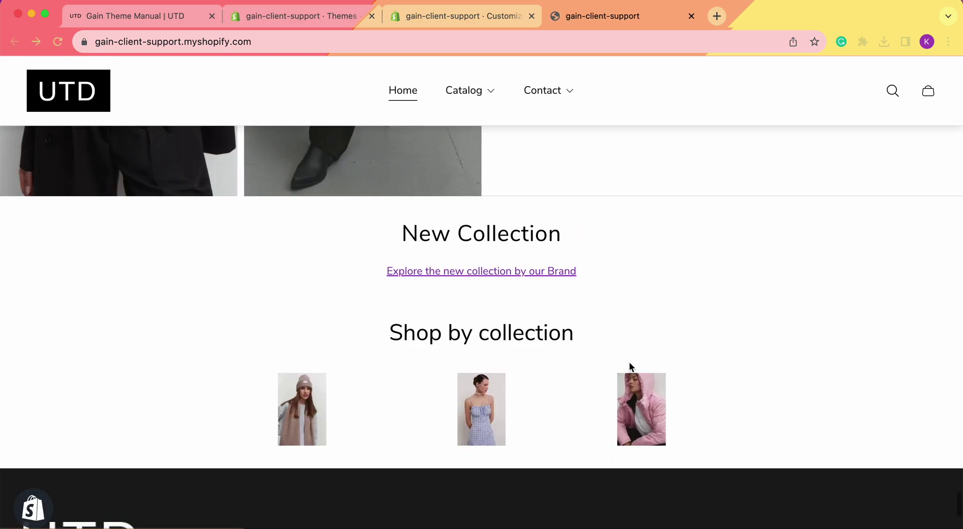
Check the pink jacket photo's link to the Outwear collection, and return to the theme editor.
left_click(639, 411)
scroll(398, 248, "down", 2)
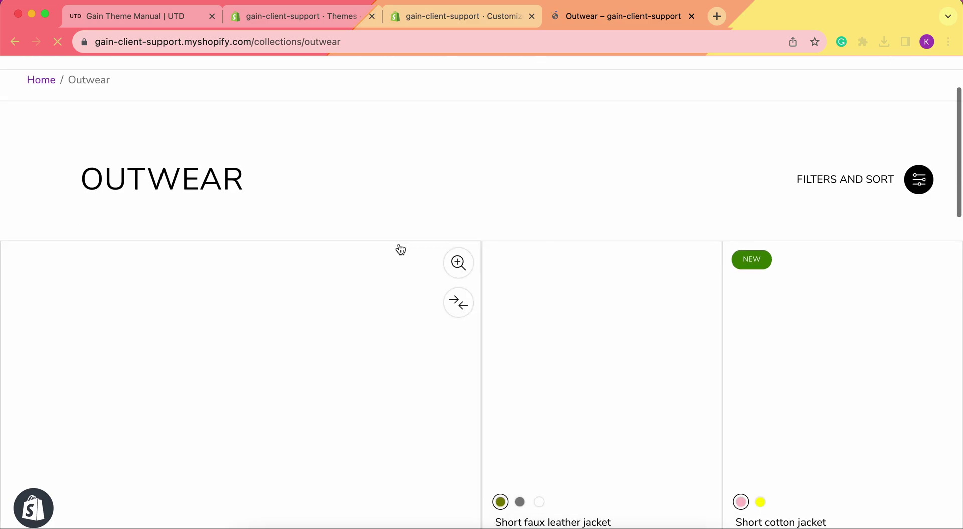
left_click(15, 42)
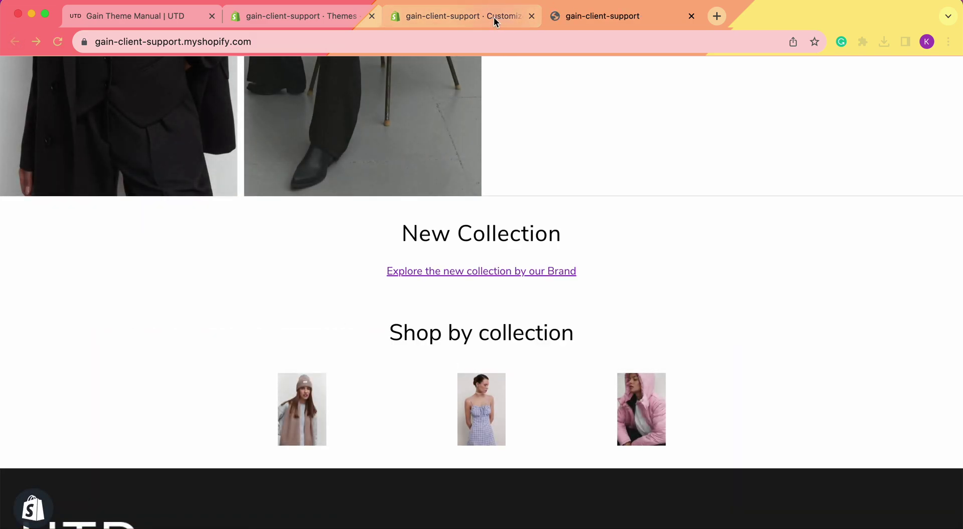
left_click(493, 17)
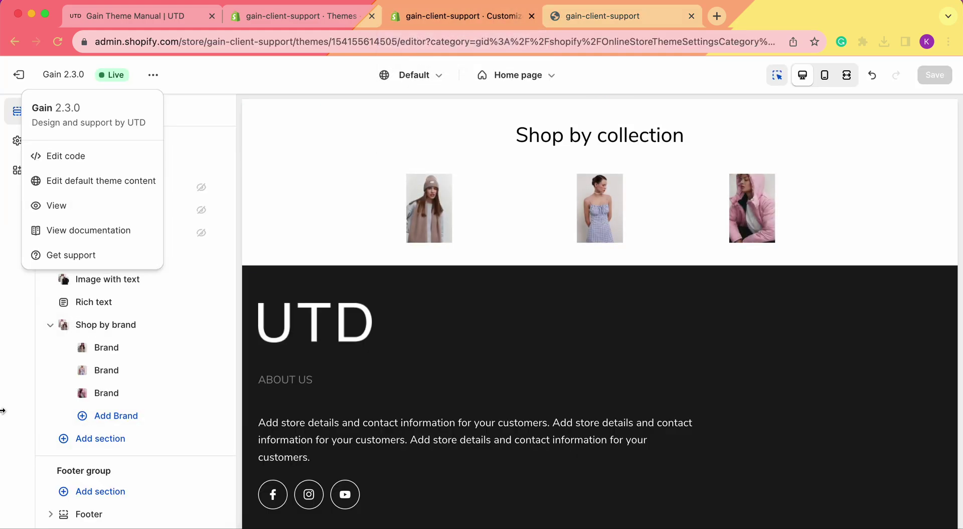
left_click(23, 372)
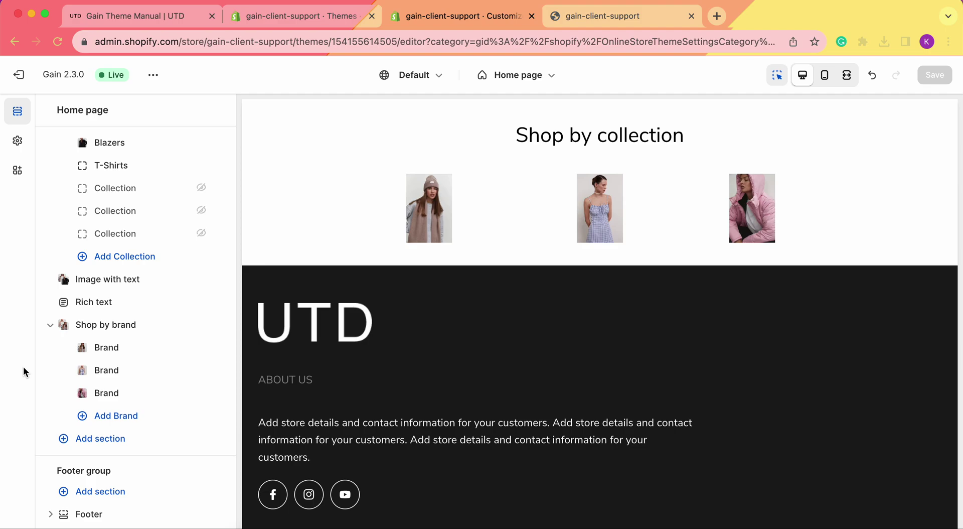
Switch to the Gain Theme Manual and review the Shop by brand instructions on adding the section and its general settings.
left_click(160, 20)
scroll(393, 231, "up", 10)
scroll(395, 232, "down", 4)
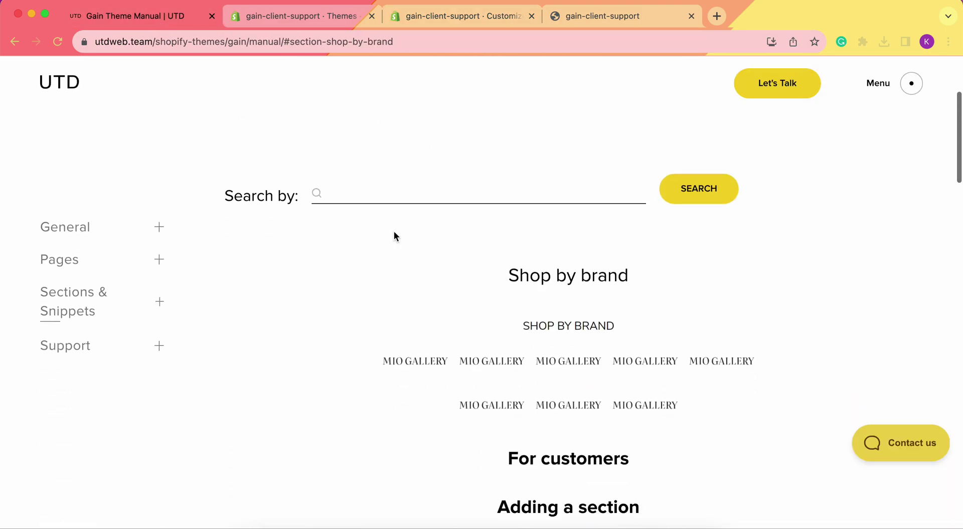
scroll(675, 276, "down", 2)
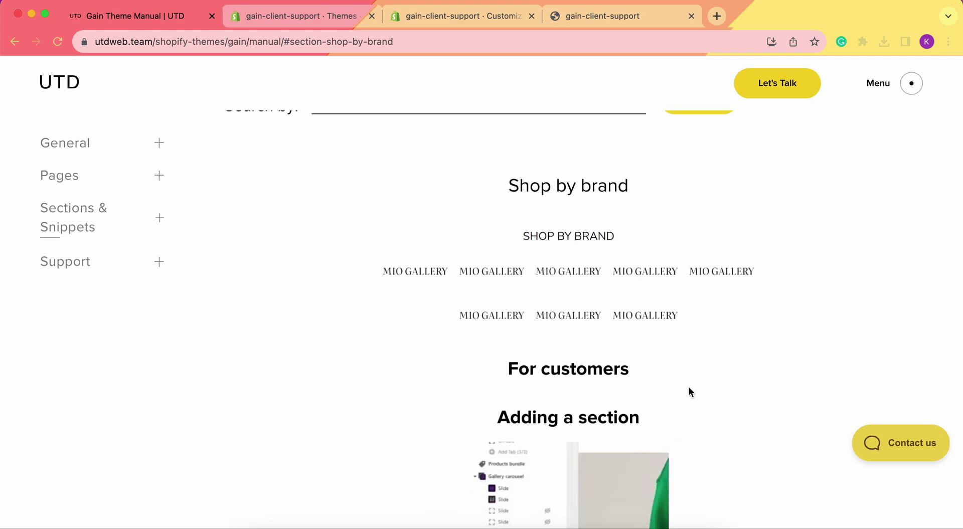
scroll(690, 387, "down", 10)
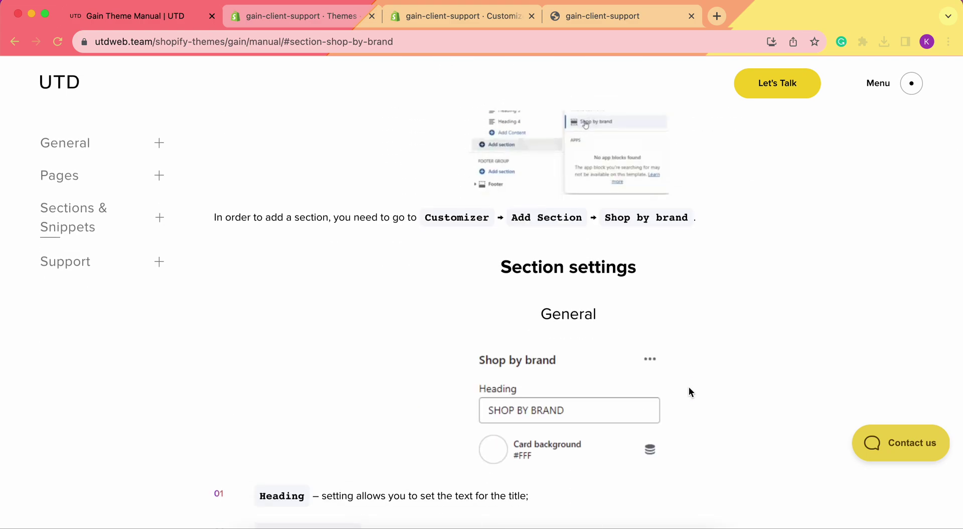
scroll(690, 387, "down", 3)
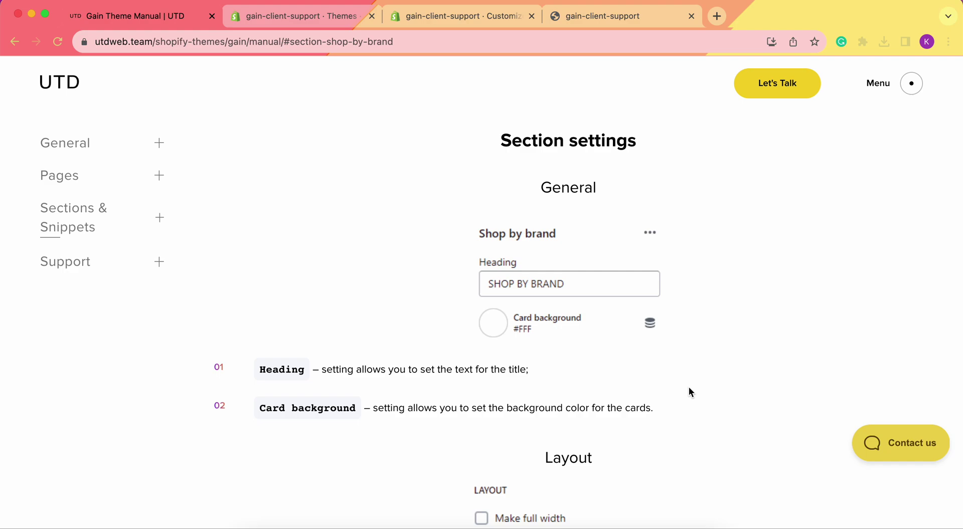